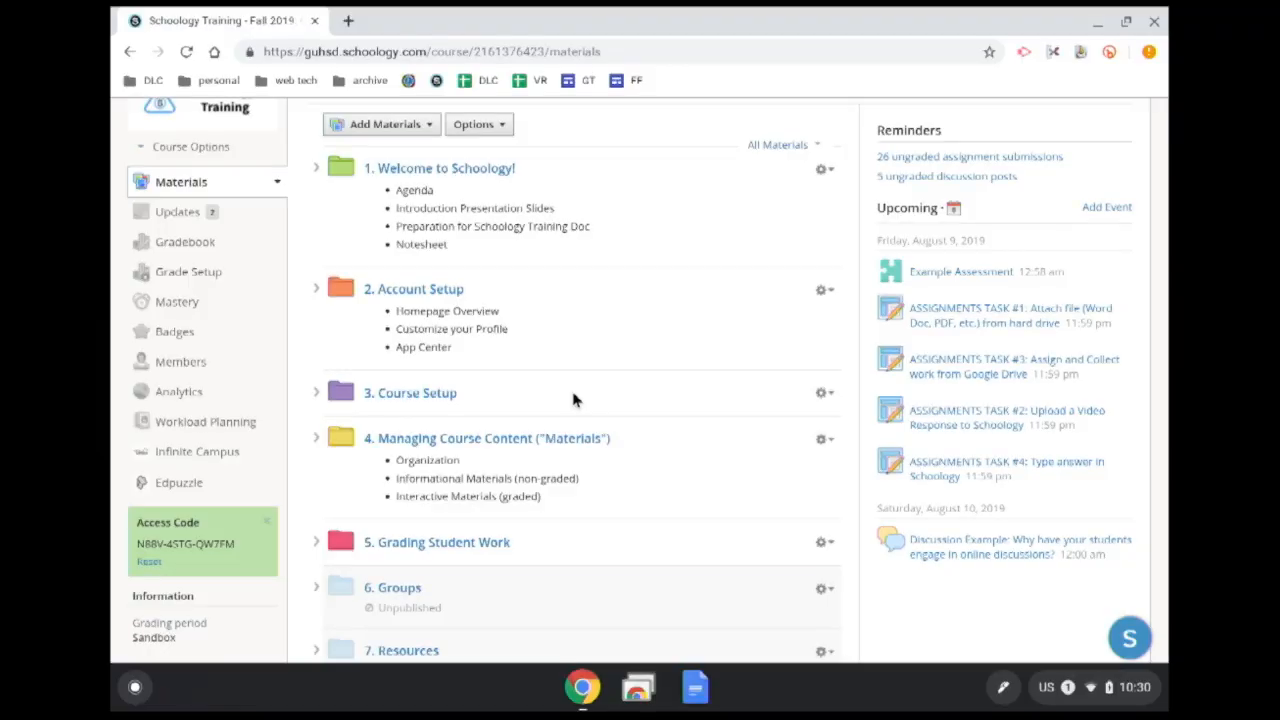
Expand the Course Setup folder and look over the numbered material folders of the training course.
{"action": "left_click", "coordinate": [317, 395]}
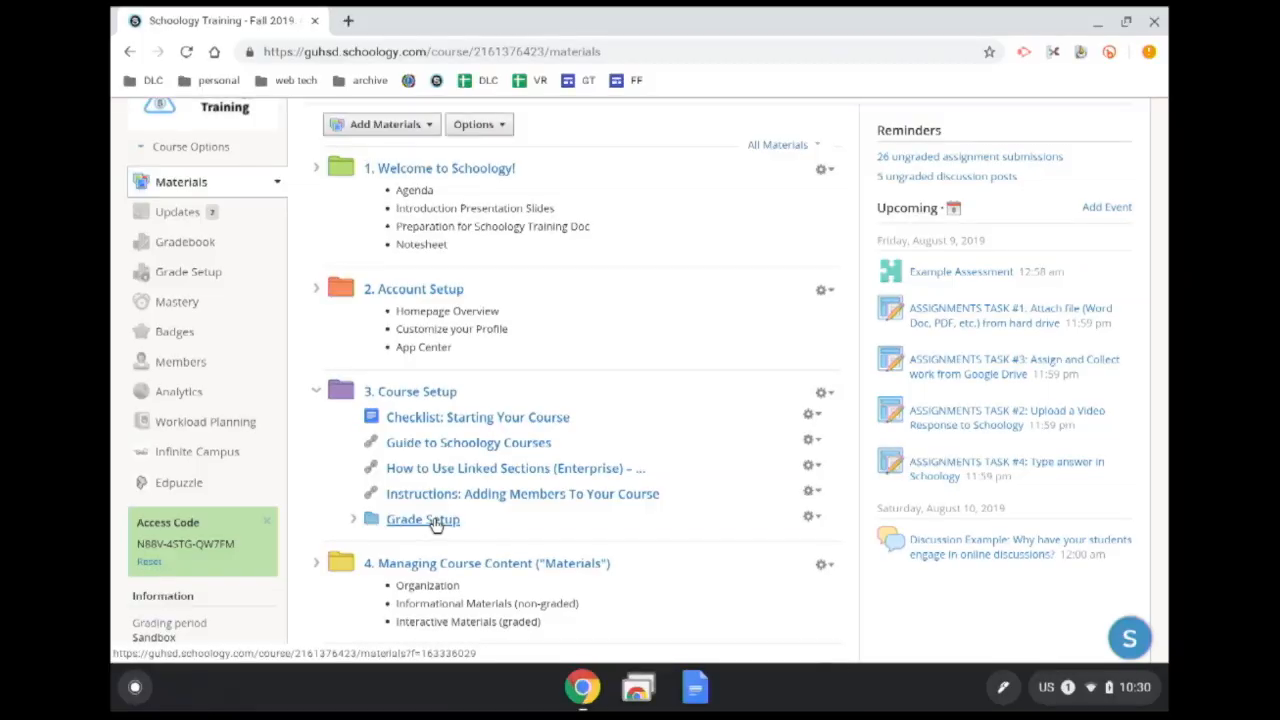
{"action": "scroll", "coordinate": [436, 526], "scroll_direction": "down", "scroll_amount": 5}
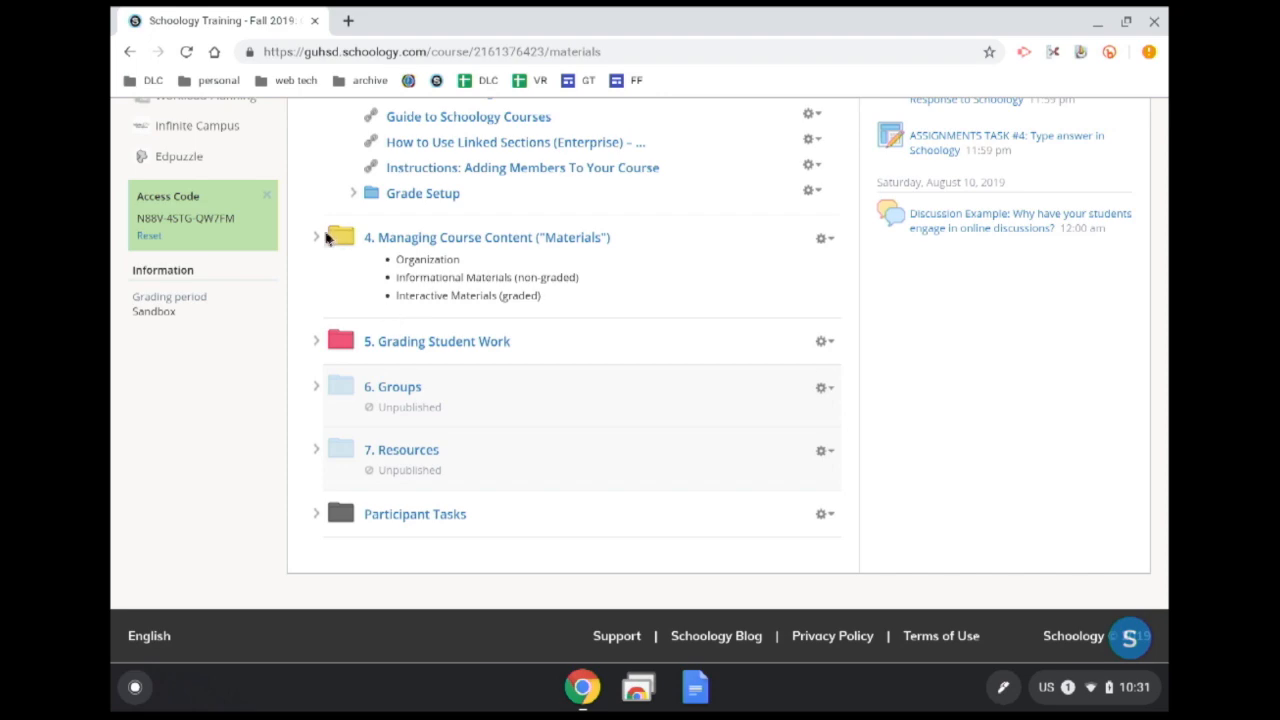
{"action": "scroll", "coordinate": [321, 238], "scroll_direction": "up", "scroll_amount": 4}
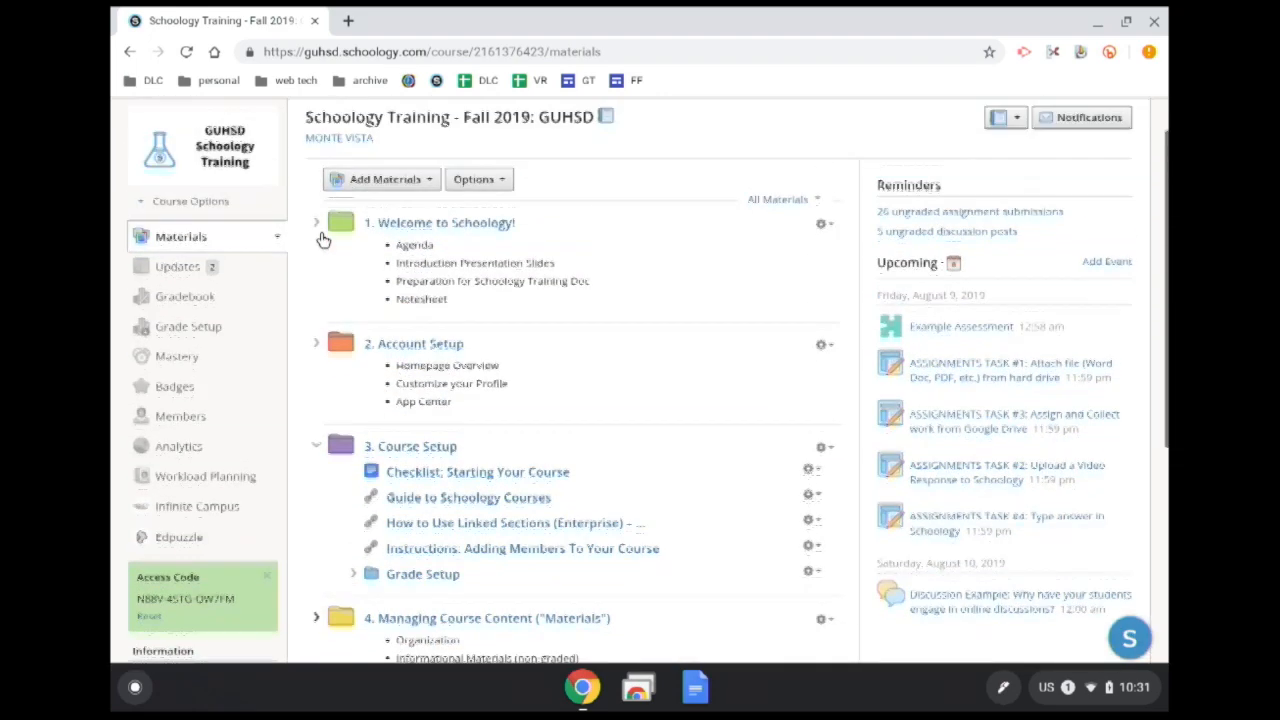
{"action": "scroll", "coordinate": [321, 240], "scroll_direction": "down", "scroll_amount": 1}
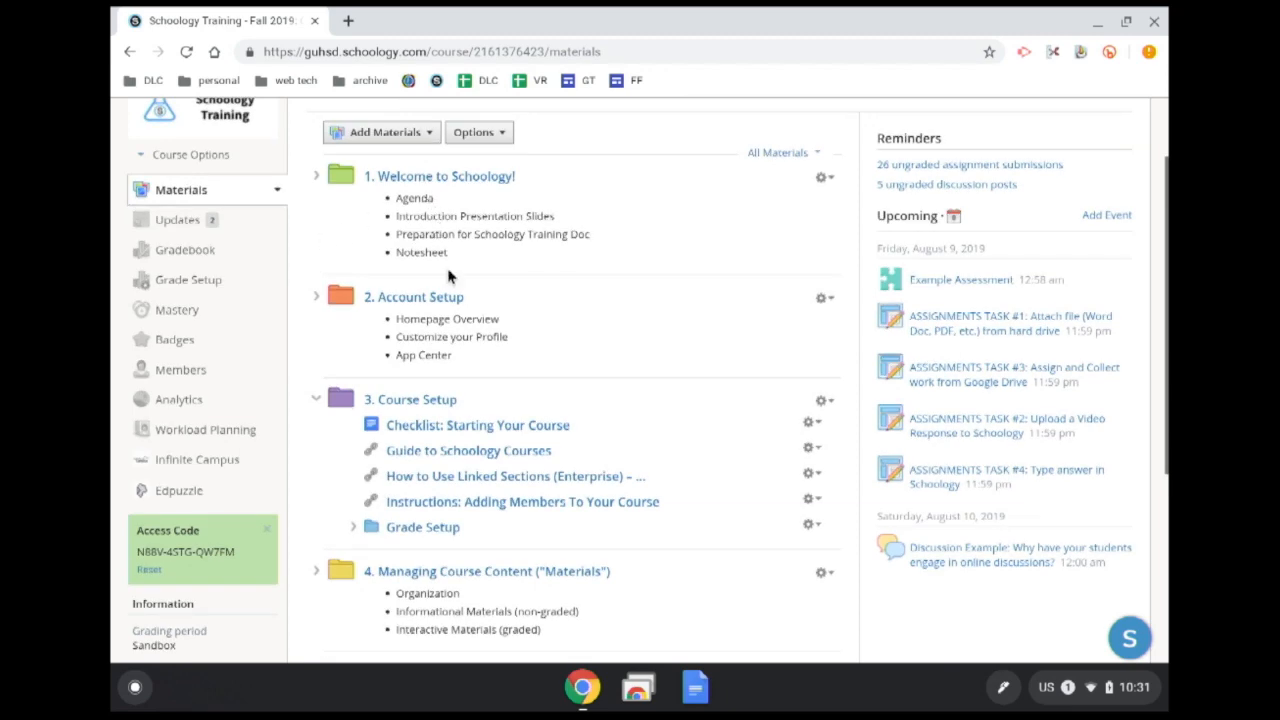
{"action": "scroll", "coordinate": [449, 274], "scroll_direction": "down", "scroll_amount": 1}
{"action": "scroll", "coordinate": [449, 274], "scroll_direction": "down", "scroll_amount": 2}
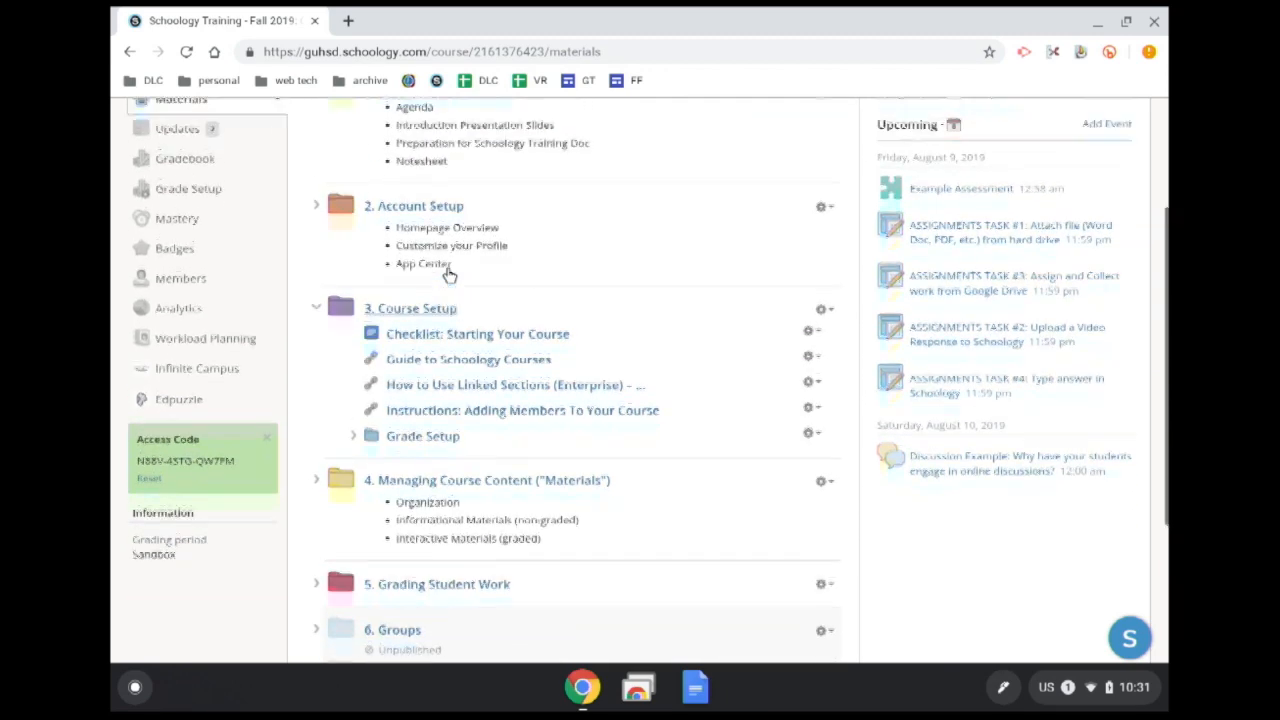
{"action": "scroll", "coordinate": [449, 274], "scroll_direction": "up", "scroll_amount": 5}
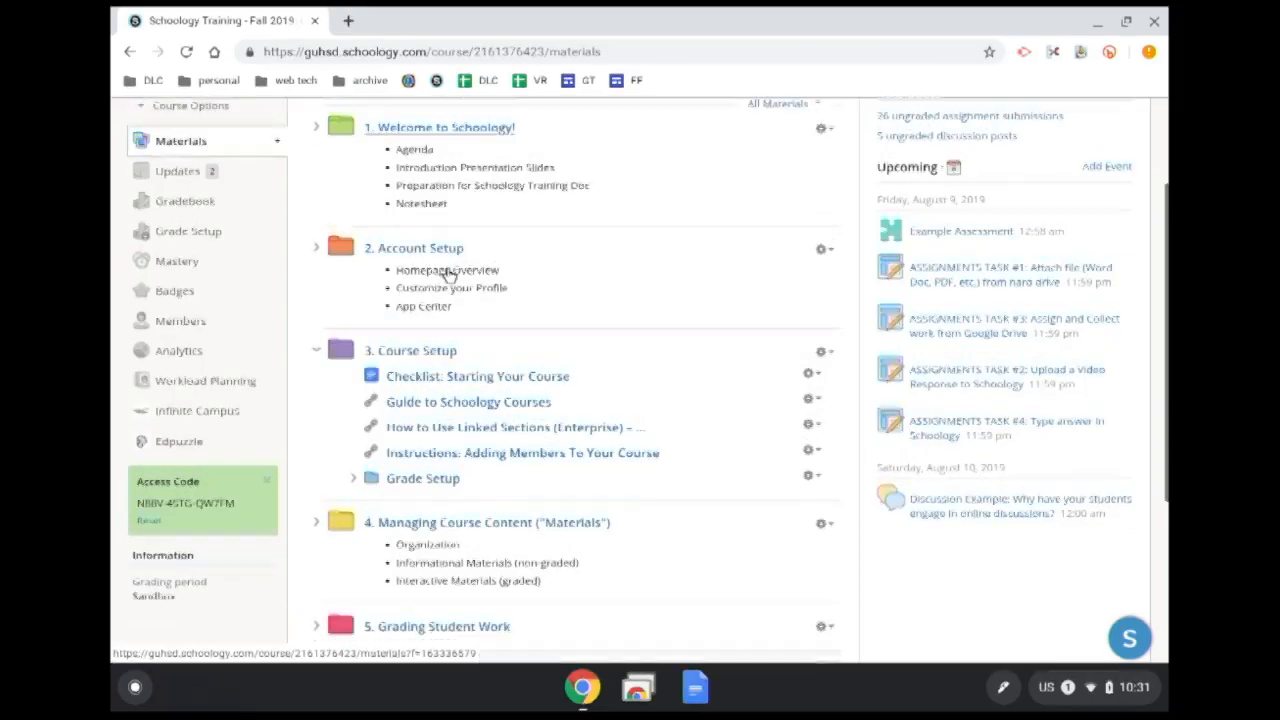
{"action": "scroll", "coordinate": [447, 275], "scroll_direction": "down", "scroll_amount": 3}
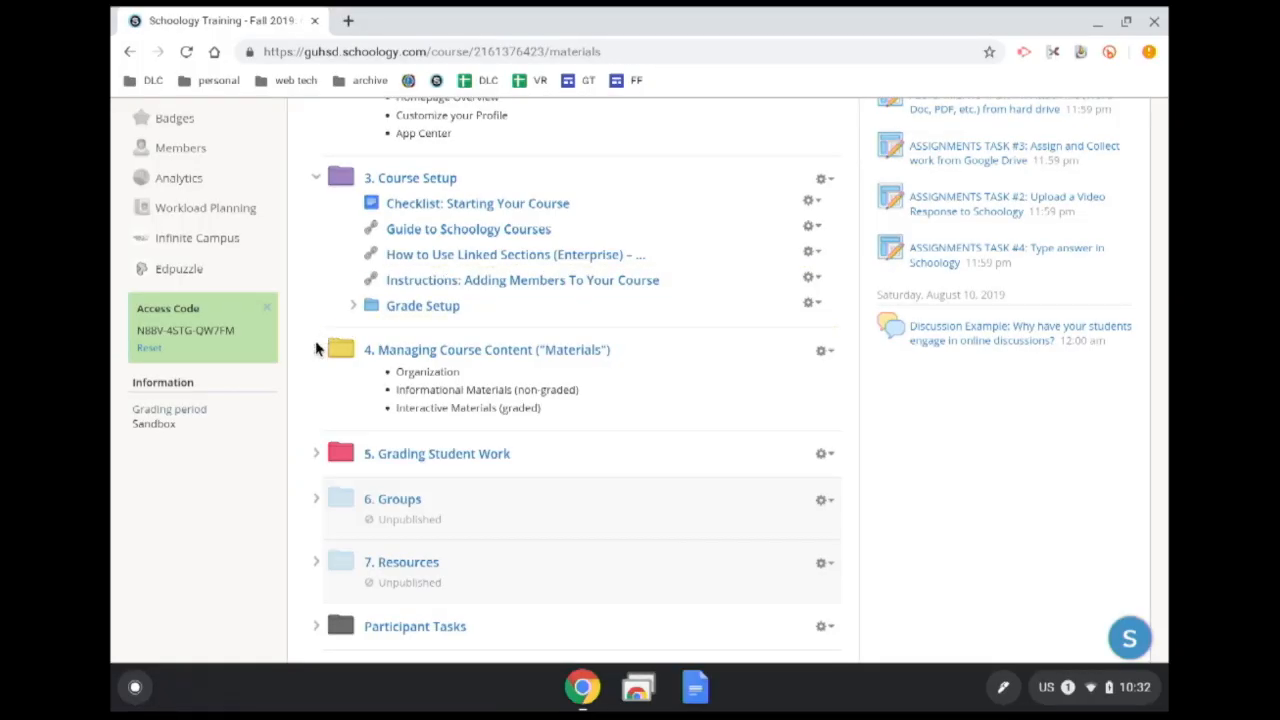
{"action": "scroll", "coordinate": [316, 345], "scroll_direction": "down", "scroll_amount": 1}
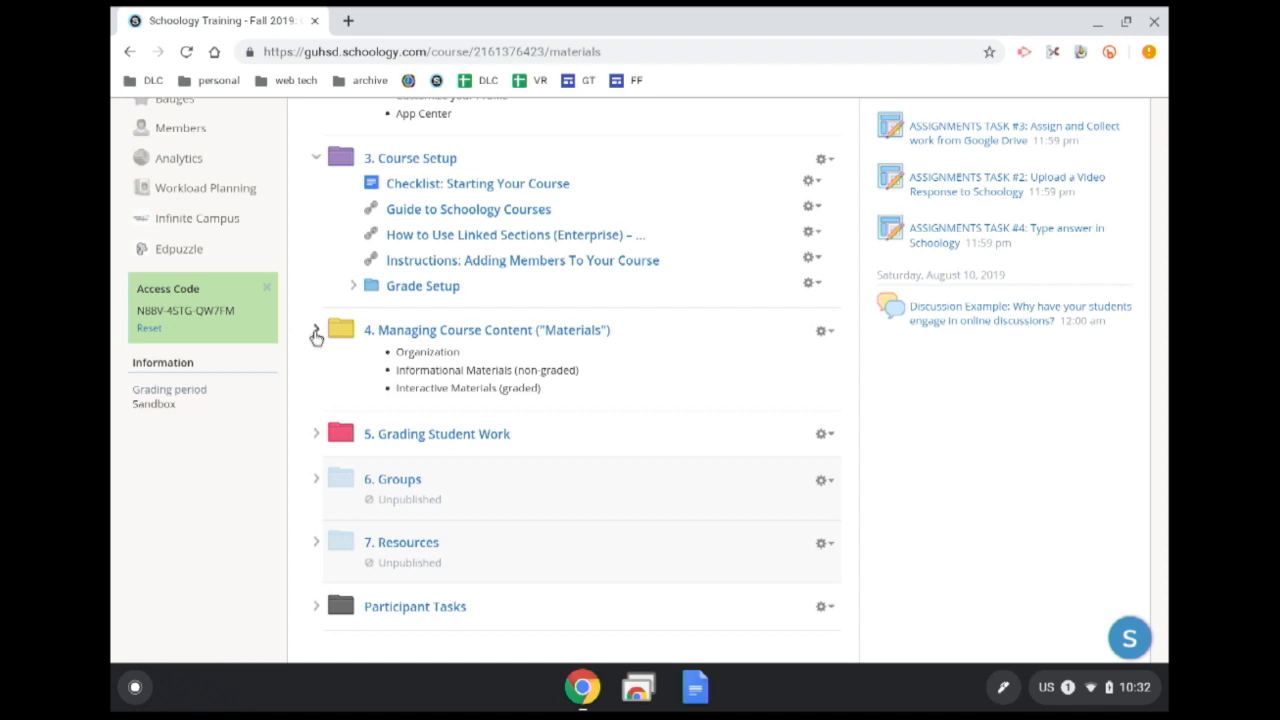
Expand the Managing Course Content folder and its informational and interactive materials subfolders to examine their contents.
{"action": "left_click", "coordinate": [315, 334]}
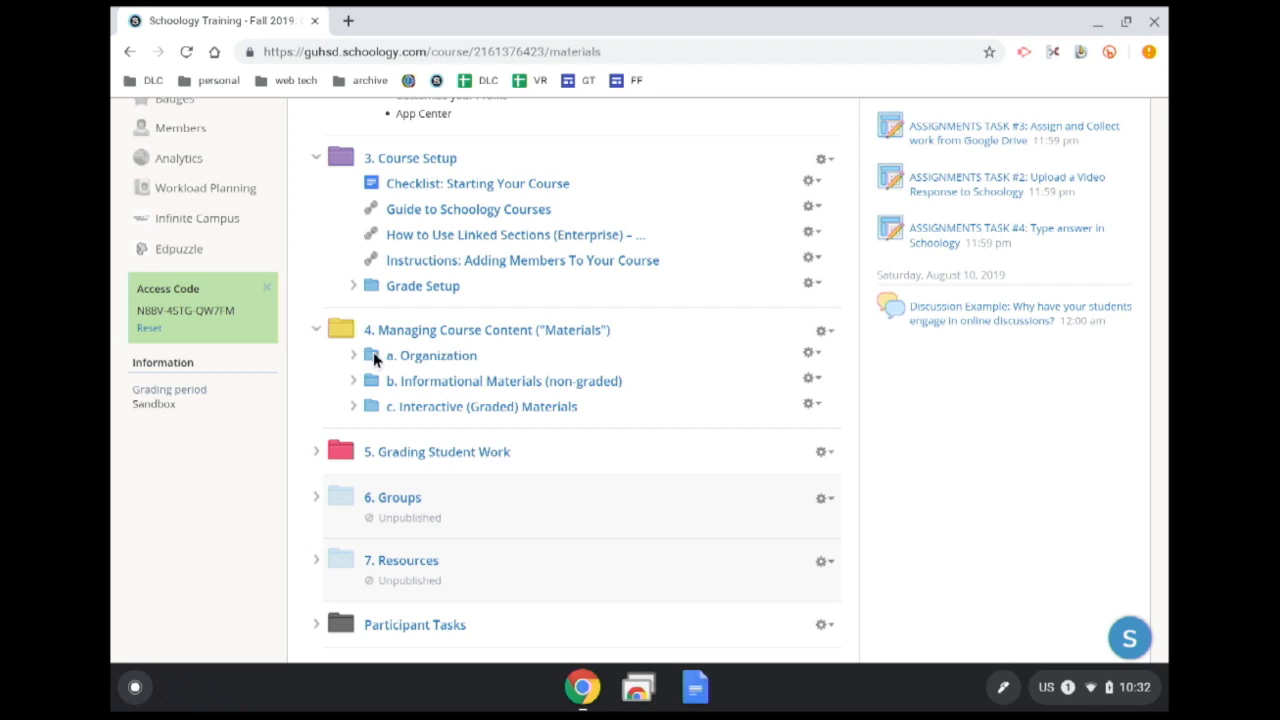
{"action": "scroll", "coordinate": [374, 358], "scroll_direction": "up", "scroll_amount": 1}
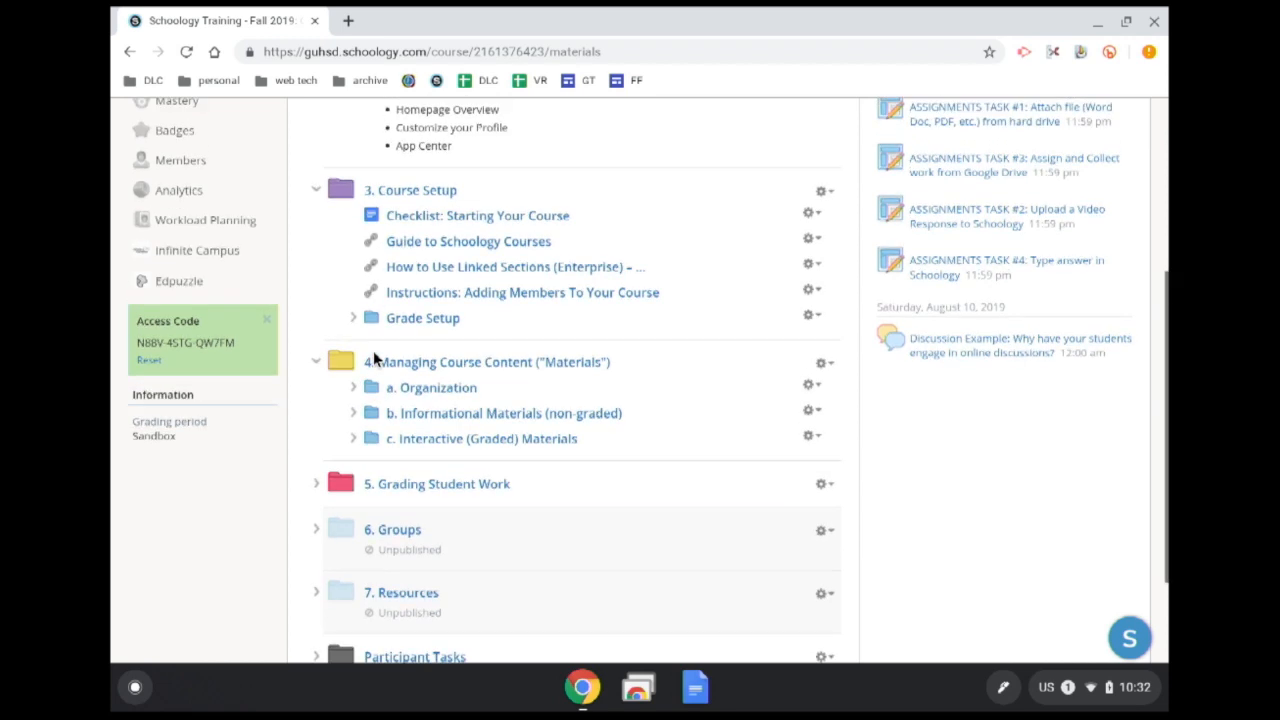
{"action": "left_click", "coordinate": [353, 414]}
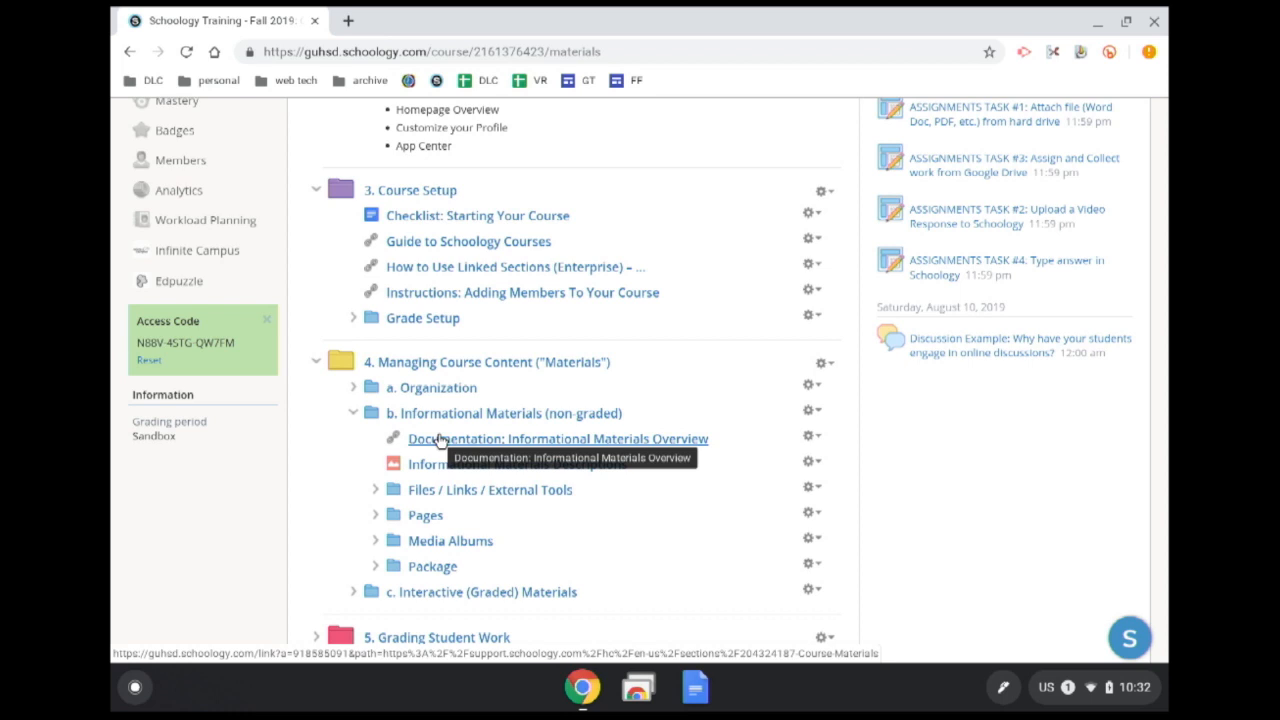
{"action": "scroll", "coordinate": [440, 445], "scroll_direction": "down", "scroll_amount": 2}
{"action": "scroll", "coordinate": [400, 470], "scroll_direction": "up", "scroll_amount": 1}
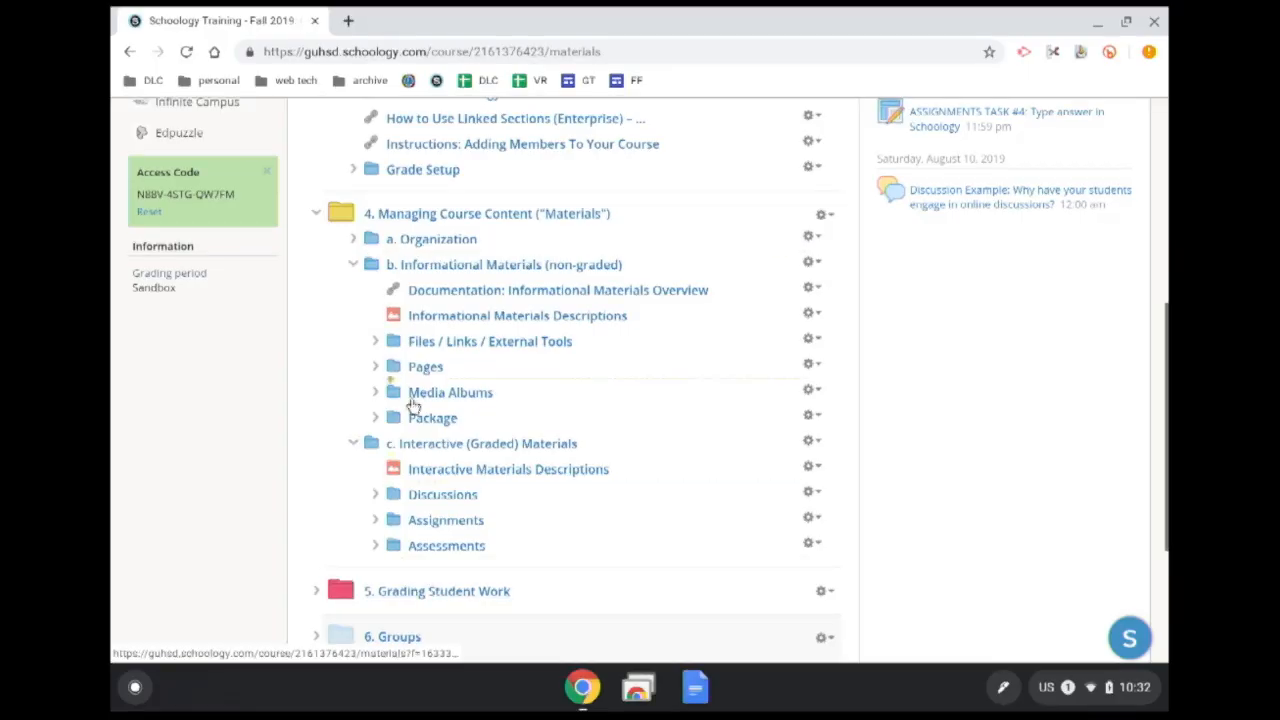
Collapse the interactive and informational materials subfolders and review the overall folder layout of the course.
{"action": "left_click", "coordinate": [354, 445]}
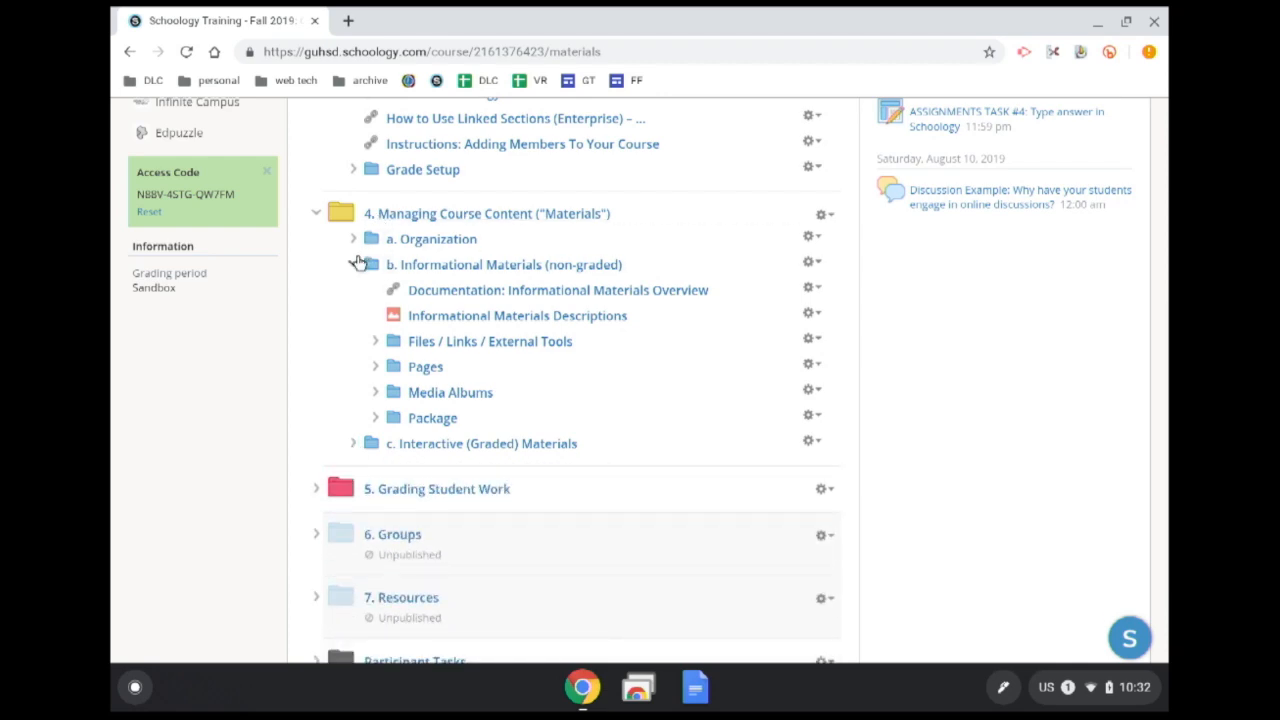
{"action": "left_click", "coordinate": [354, 265]}
{"action": "scroll", "coordinate": [374, 296], "scroll_direction": "up", "scroll_amount": 3}
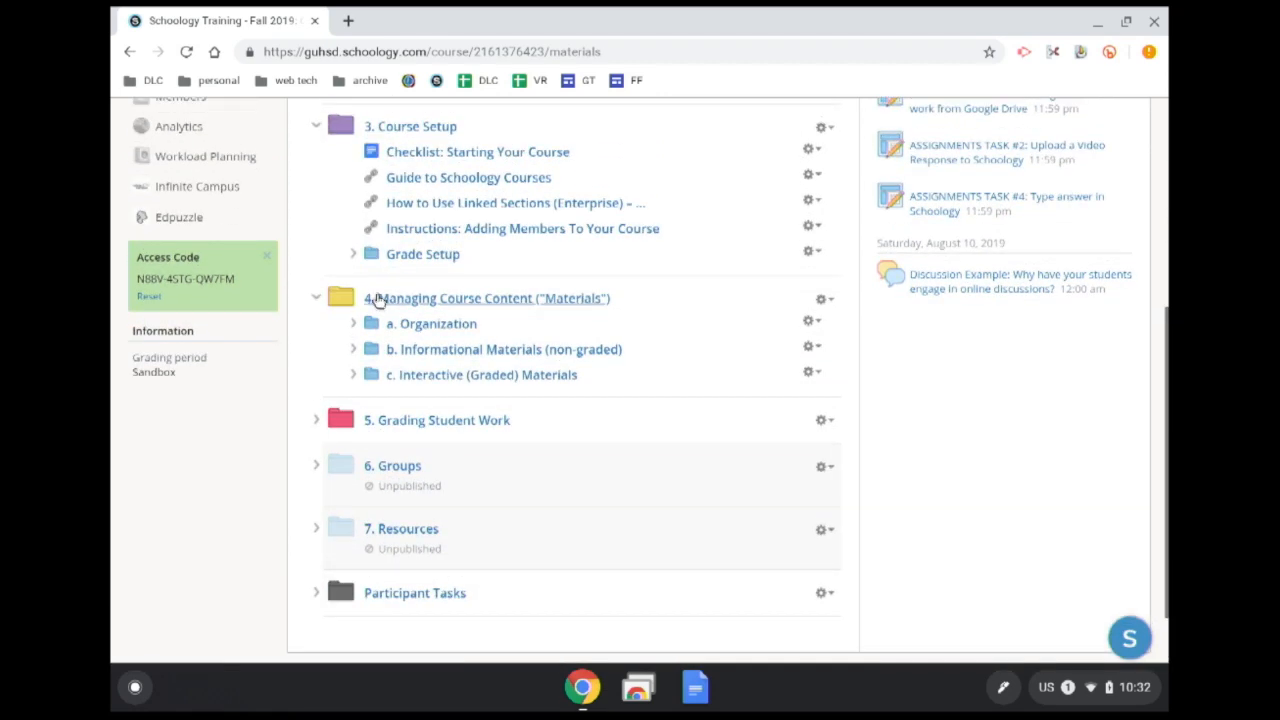
{"action": "scroll", "coordinate": [376, 301], "scroll_direction": "up", "scroll_amount": 2}
{"action": "scroll", "coordinate": [390, 450], "scroll_direction": "down", "scroll_amount": 1}
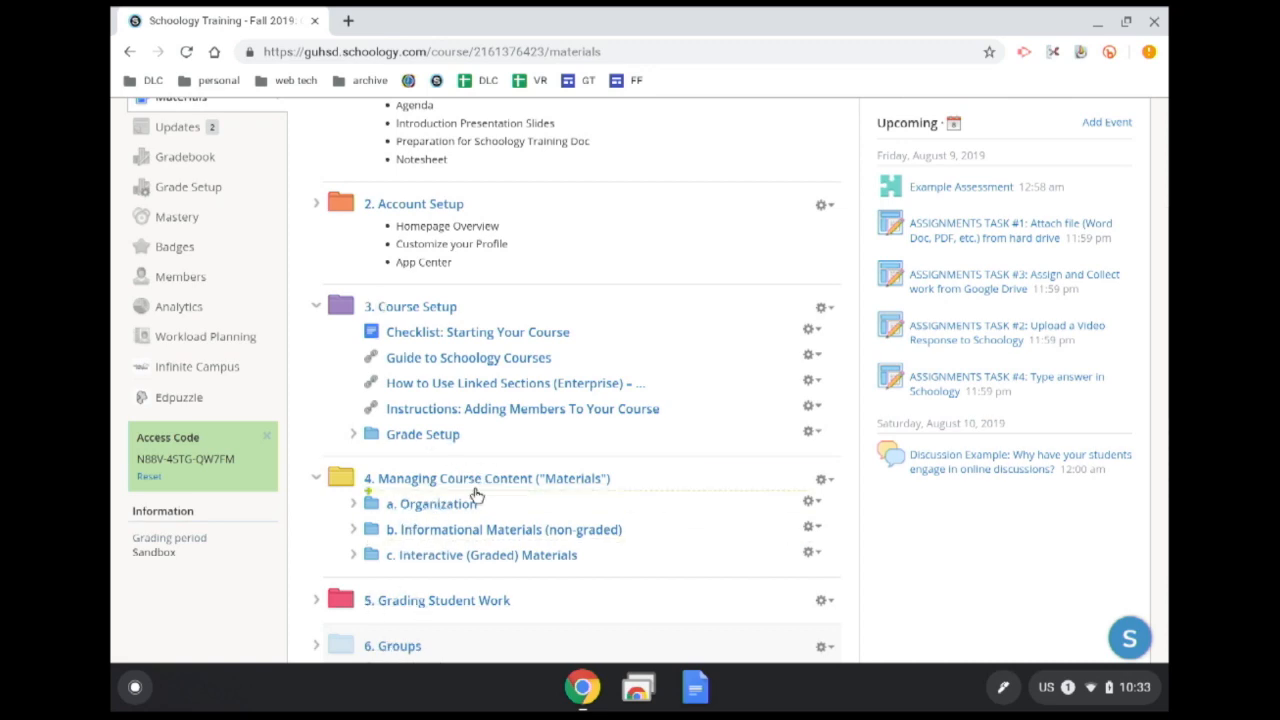
{"action": "scroll", "coordinate": [476, 495], "scroll_direction": "up", "scroll_amount": 4}
{"action": "scroll", "coordinate": [440, 433], "scroll_direction": "down", "scroll_amount": 1}
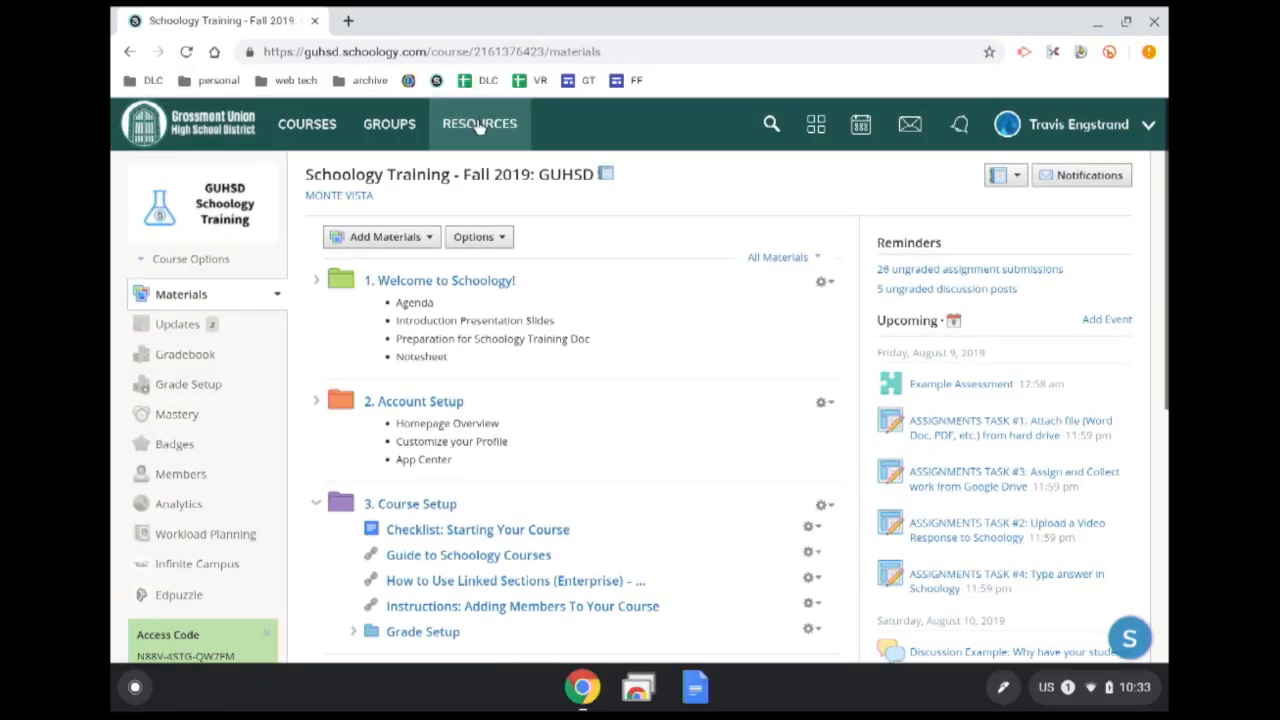
Compare the personal Resources page with the material types that can be added in the Schoology Training - Fall 2019 course.
{"action": "left_click", "coordinate": [479, 125]}
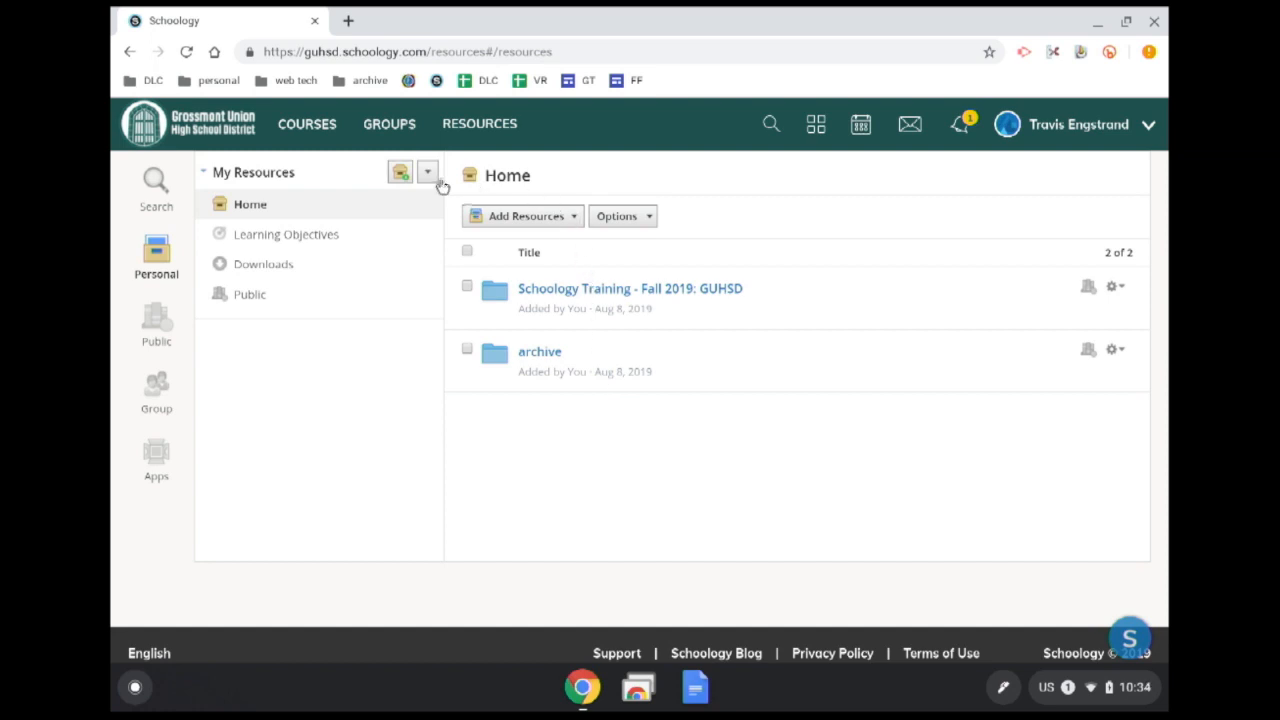
{"action": "left_click", "coordinate": [328, 144]}
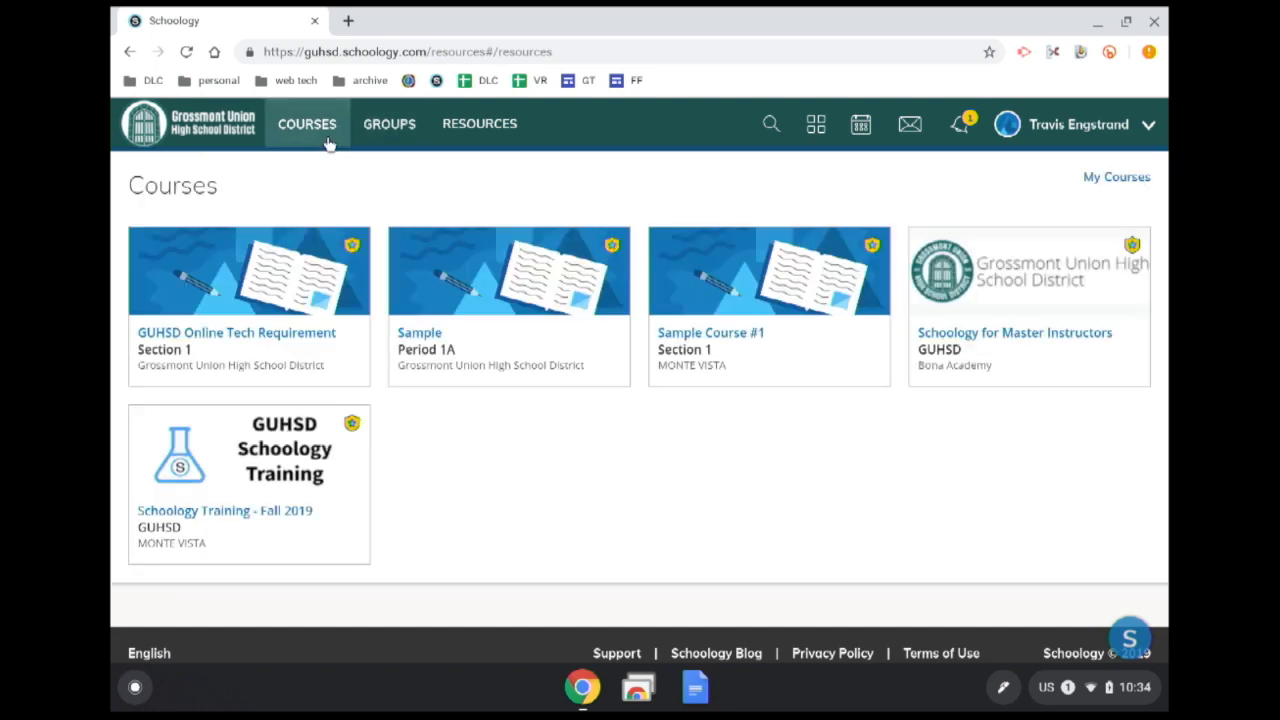
{"action": "left_click", "coordinate": [263, 491]}
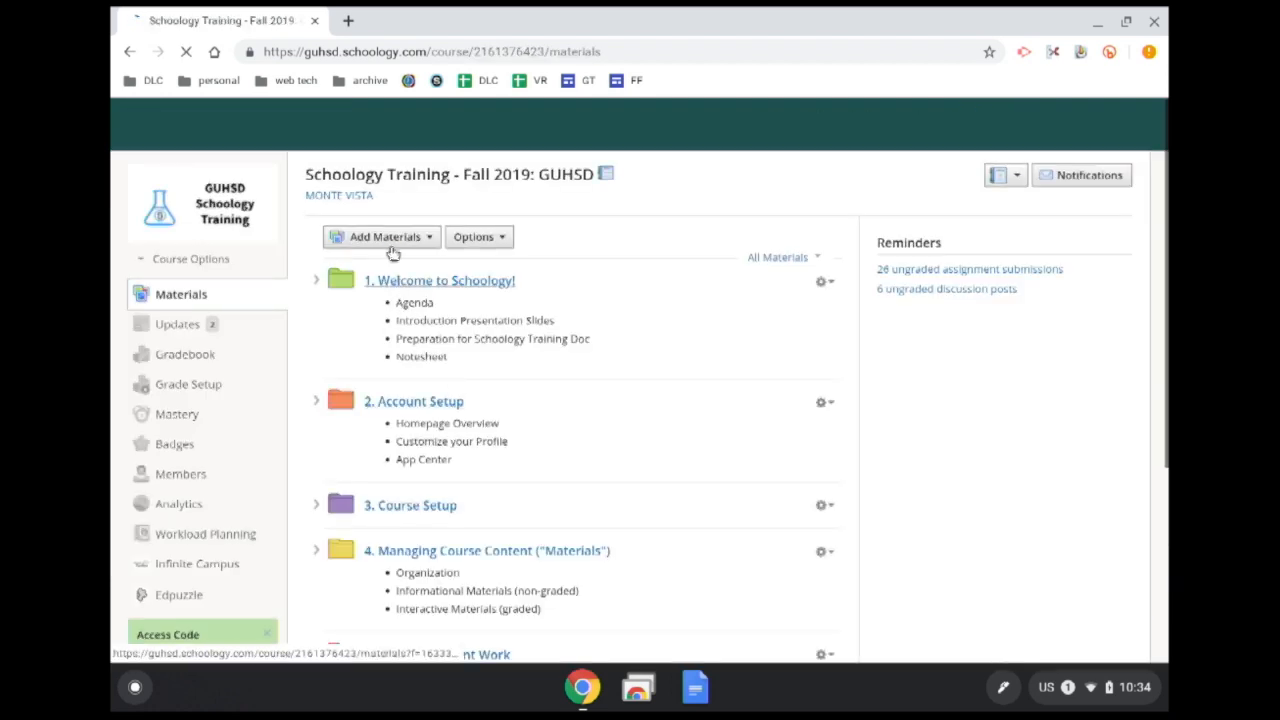
{"action": "left_click", "coordinate": [392, 238]}
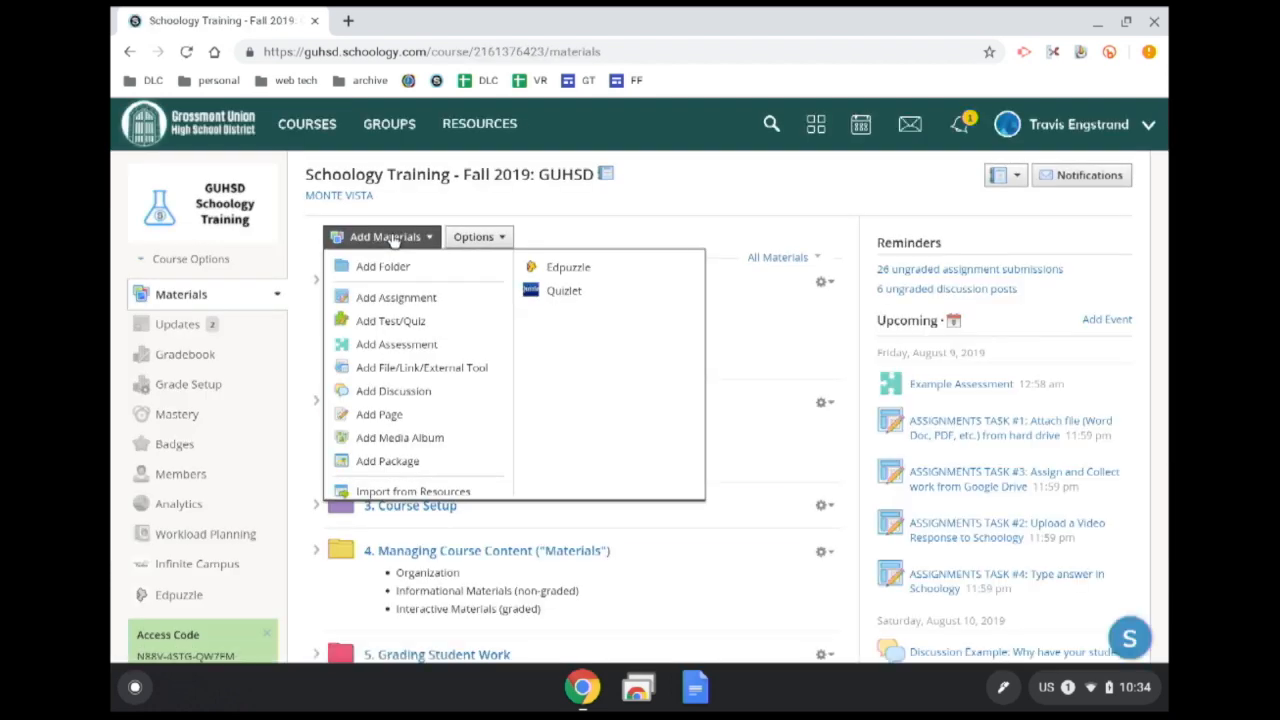
{"action": "left_click", "coordinate": [392, 238]}
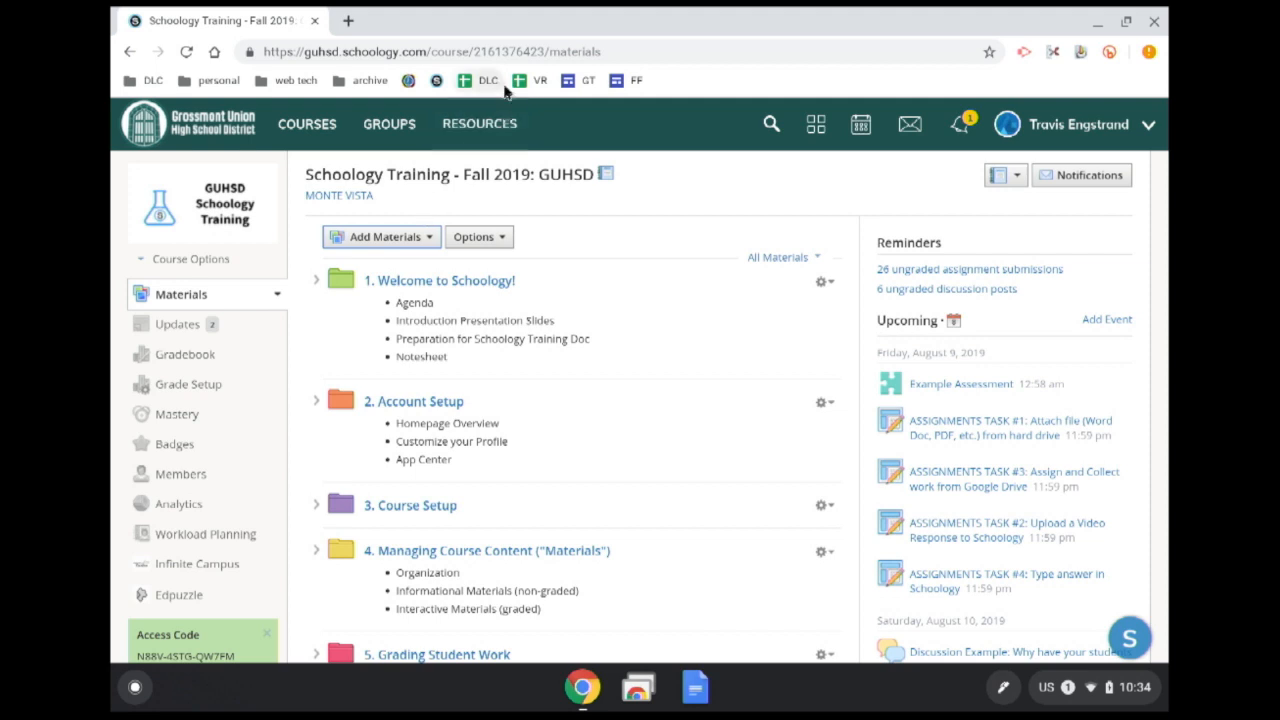
Start a new folder in the personal Resources home, named Sandbox and coloured orange.
{"action": "left_click", "coordinate": [495, 135]}
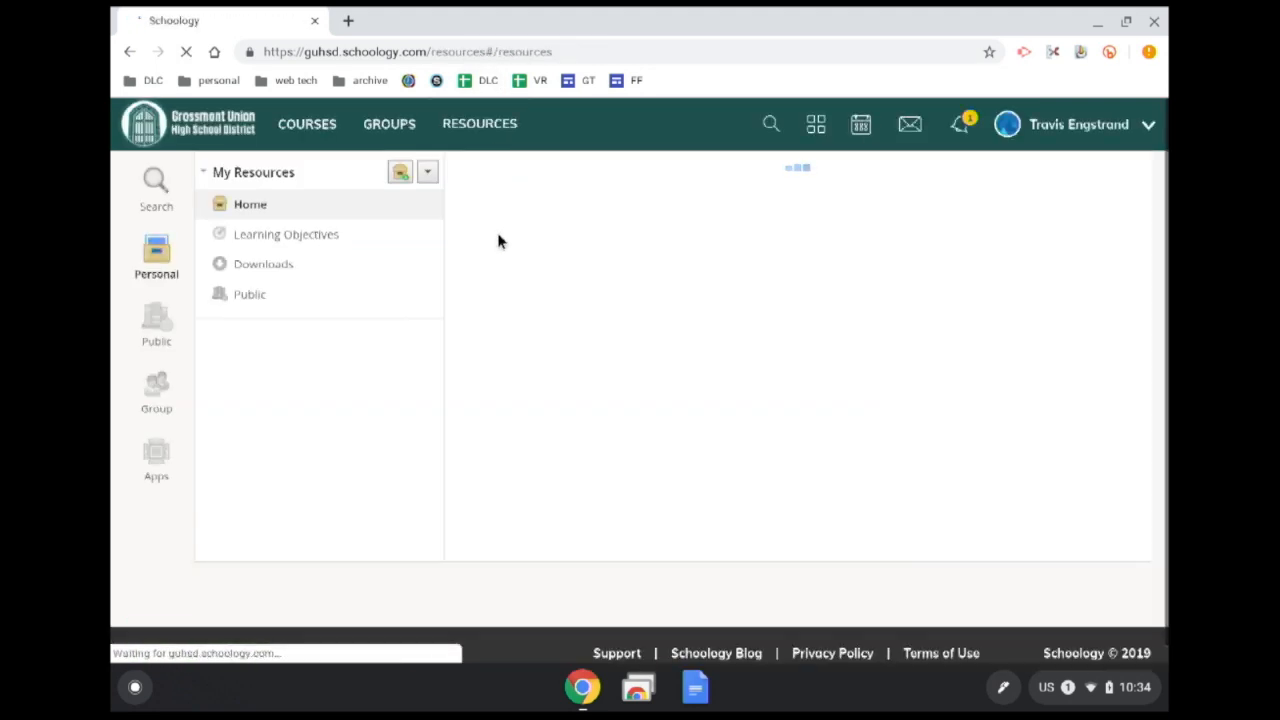
{"action": "left_click", "coordinate": [537, 220]}
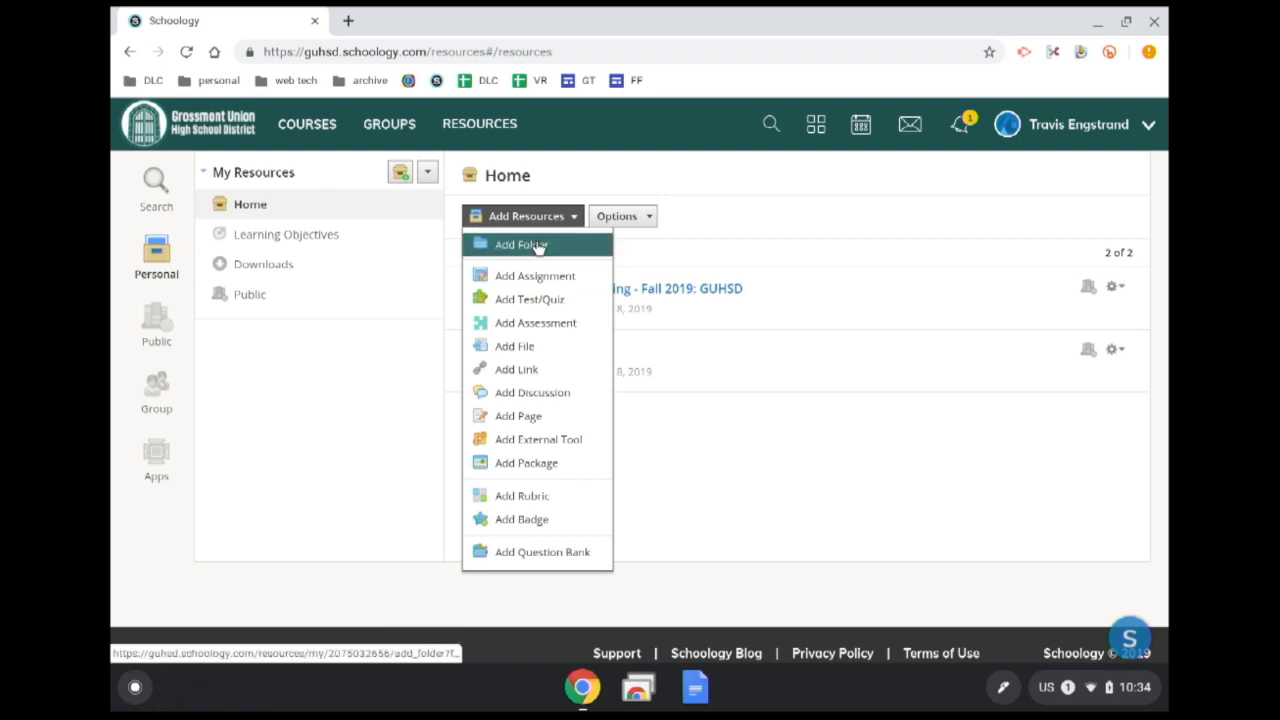
{"action": "left_click", "coordinate": [537, 245]}
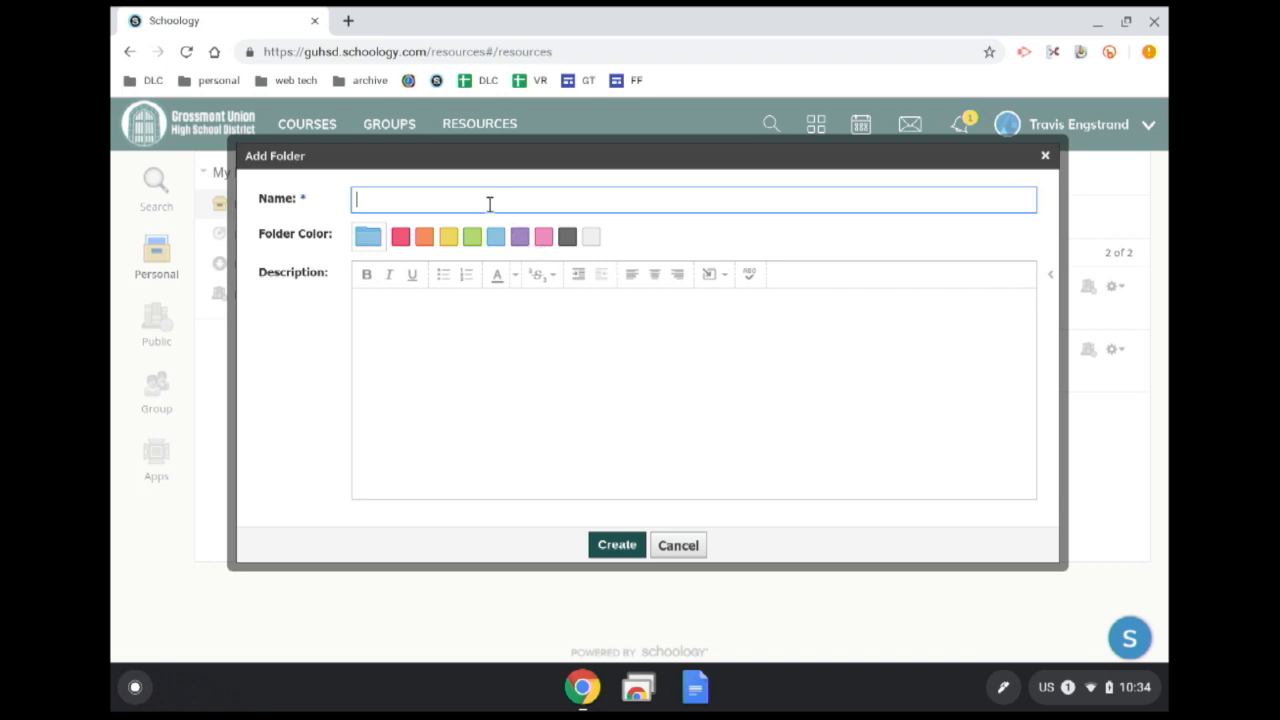
{"action": "type", "text": "Sndbox"}
{"action": "left_click", "coordinate": [363, 199]}
{"action": "type", "text": "a"}
{"action": "left_click", "coordinate": [425, 237]}
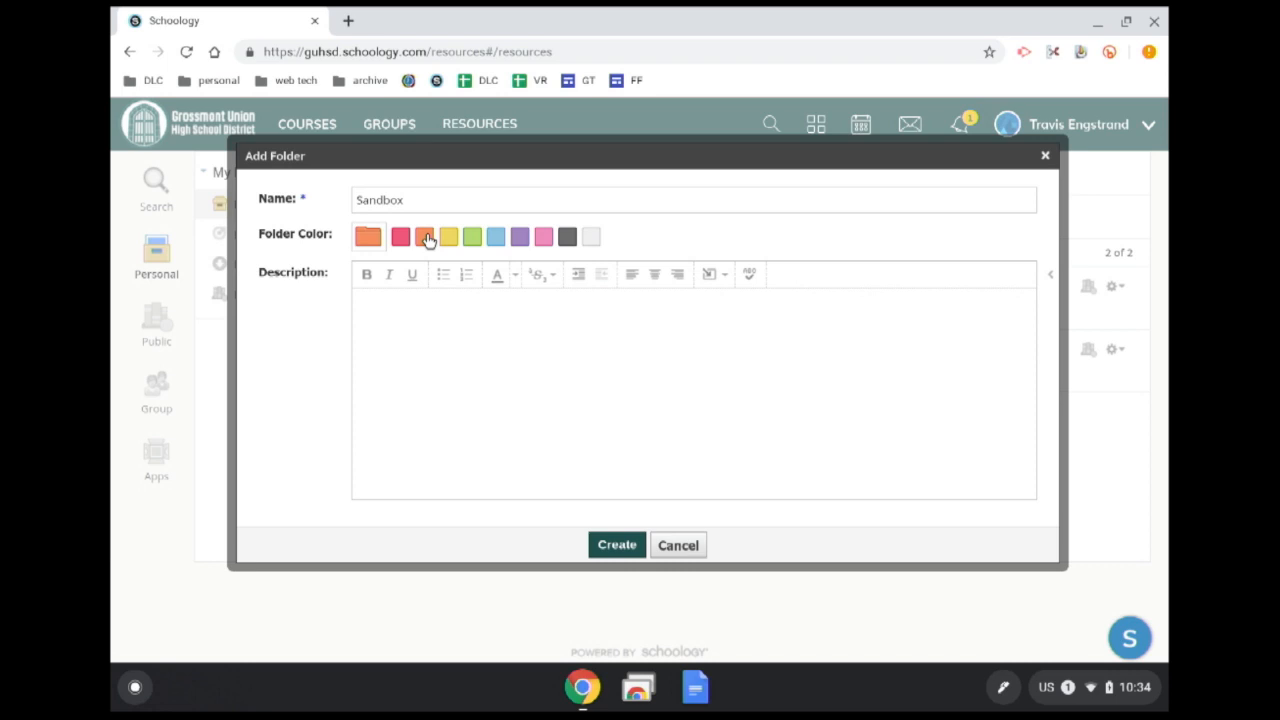
Write the folder description as a bulleted list with the items "Description of the folder." and "Table of contents".
{"action": "left_click", "coordinate": [389, 310]}
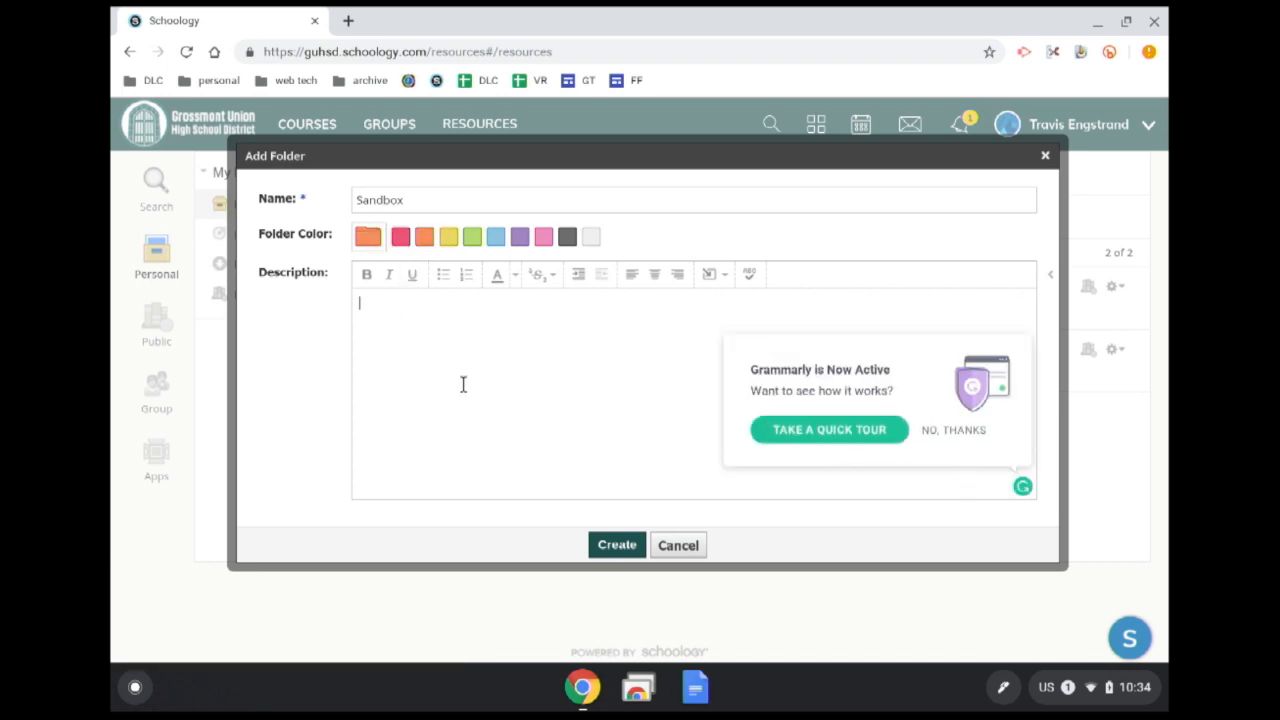
{"action": "type", "text": "Dewcription of the folder"}
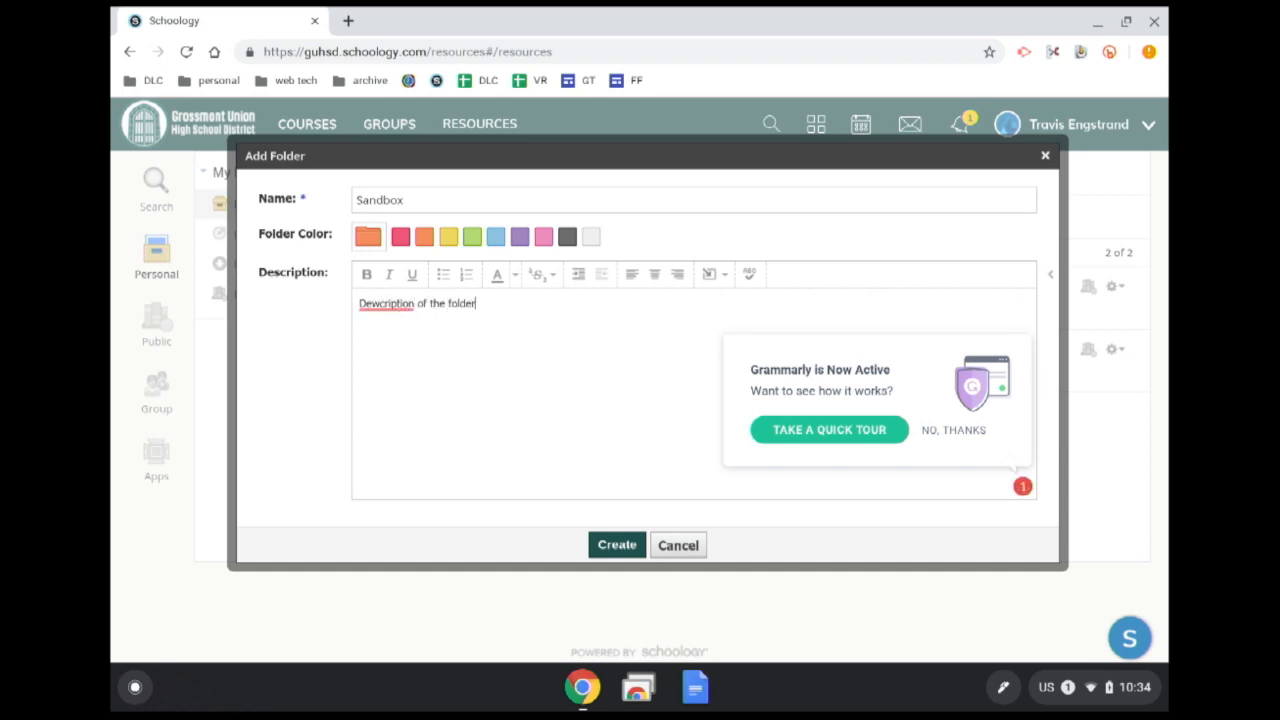
{"action": "type", "text": "."}
{"action": "left_click", "coordinate": [392, 330]}
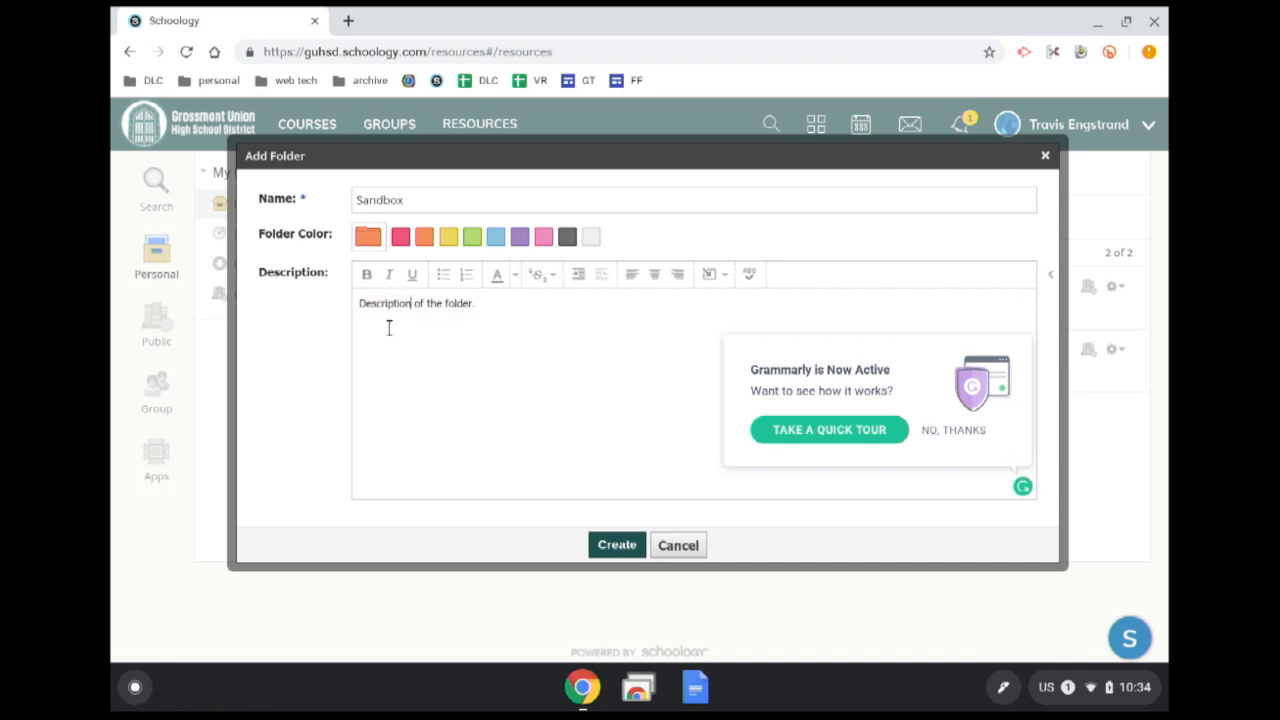
{"action": "left_click", "coordinate": [443, 276]}
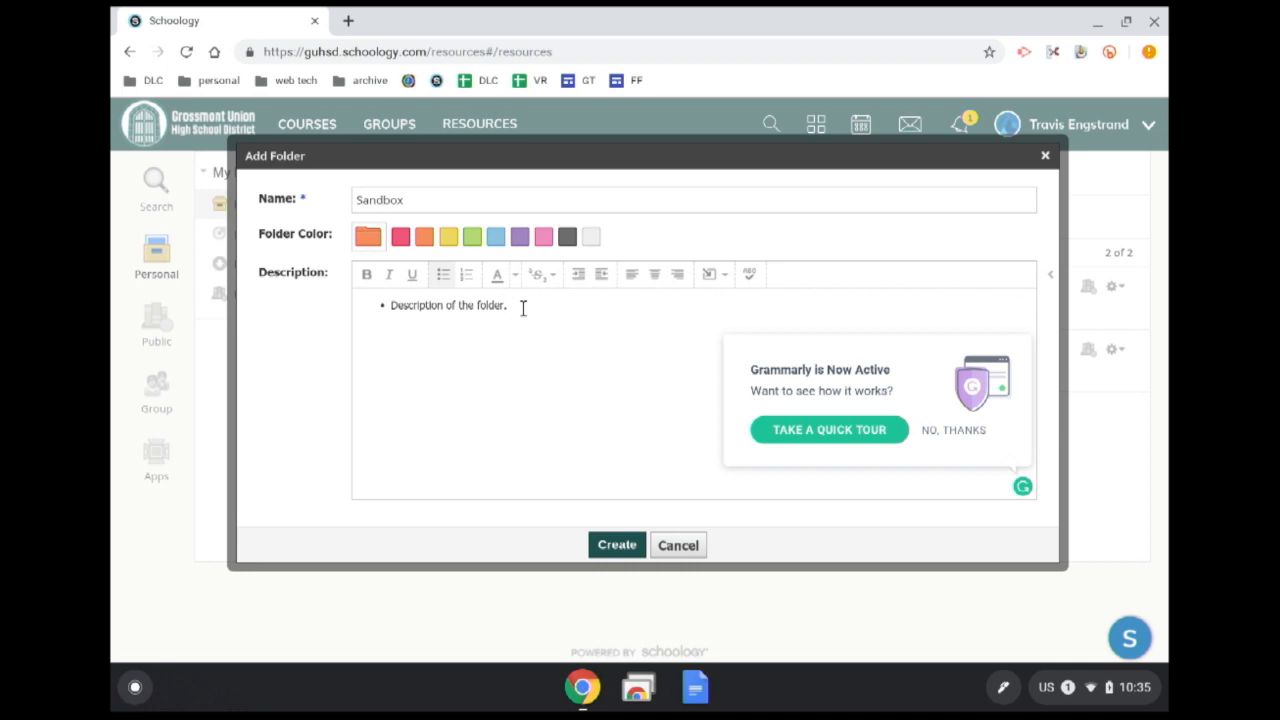
{"action": "key", "text": "Return"}
{"action": "type", "text": "Table of contents"}
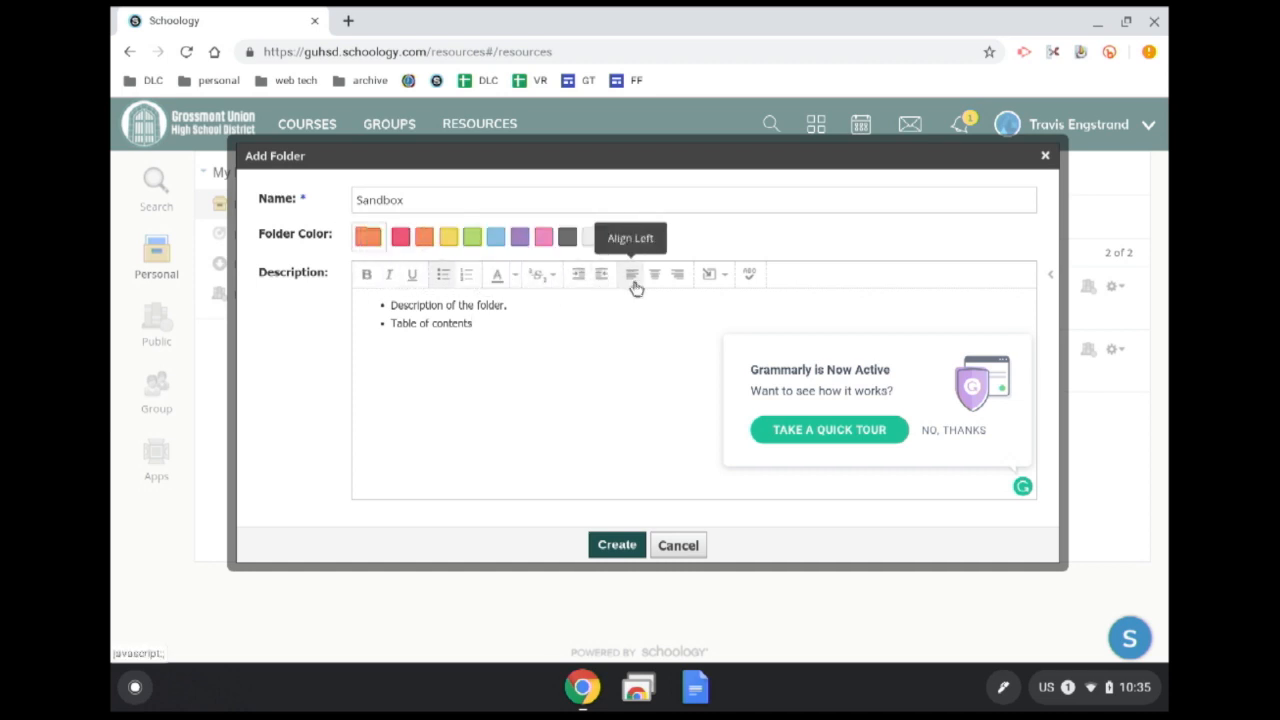
Dismiss the Grammarly tour prompt and examine the content types that can be inserted into the folder description.
{"action": "left_click", "coordinate": [712, 285]}
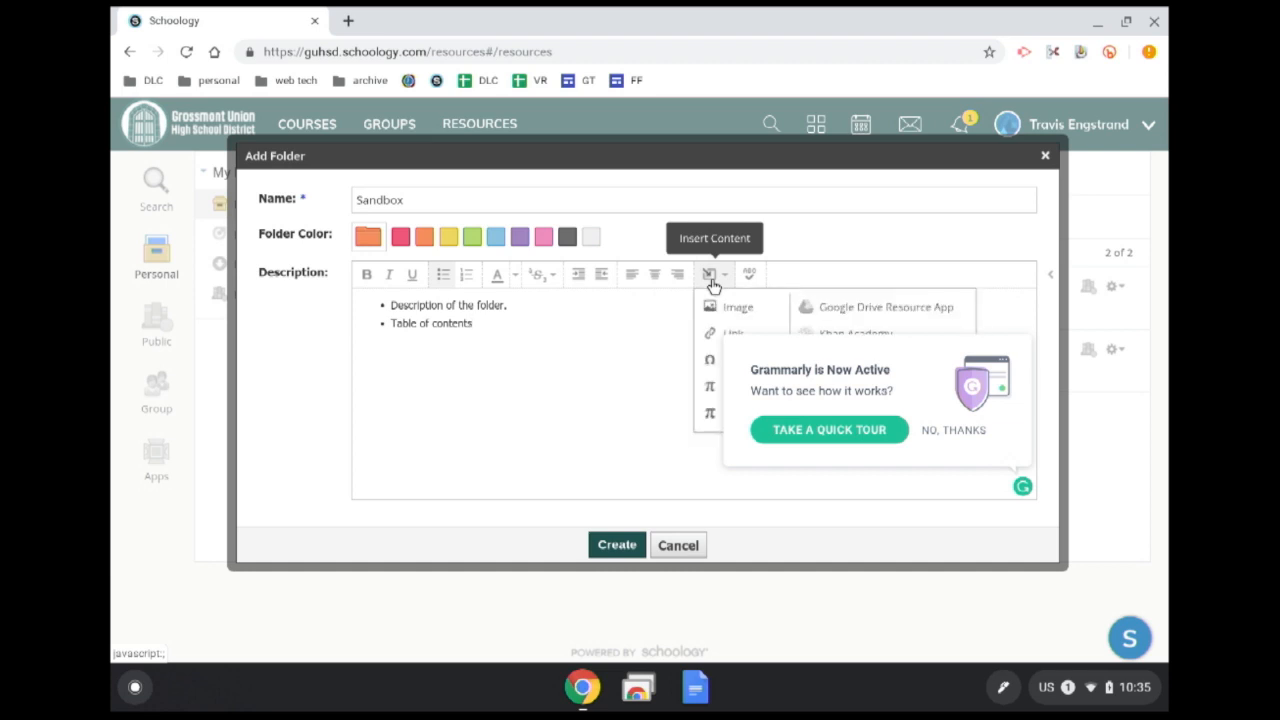
{"action": "left_click", "coordinate": [930, 430]}
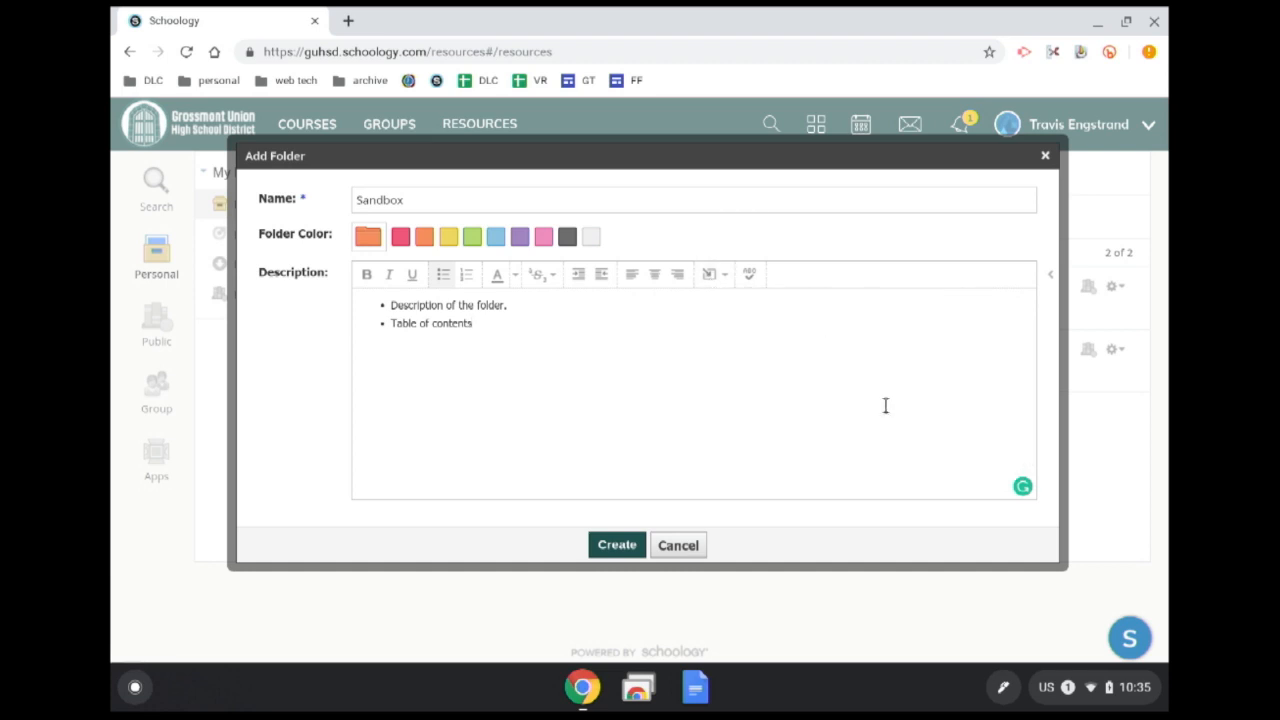
{"action": "left_click", "coordinate": [716, 274]}
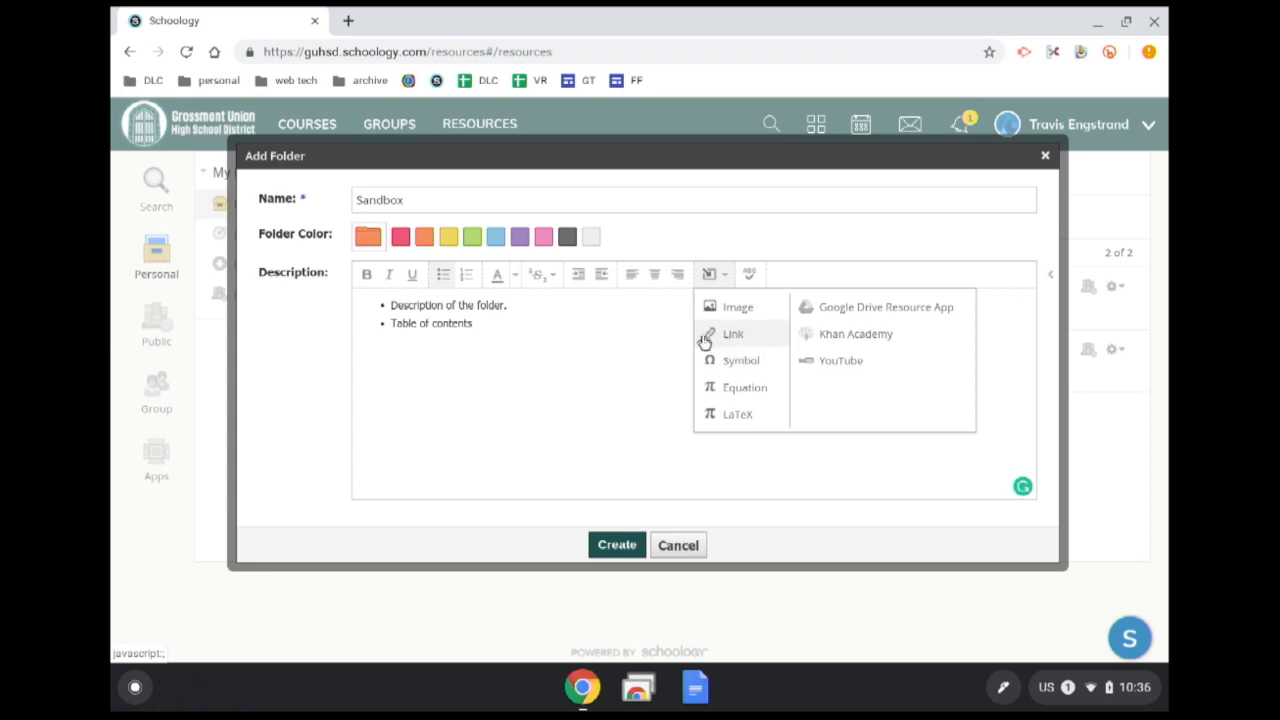
Select the word "contents" in the folder description, view the insertable content types, and create the Sandbox folder.
{"action": "left_click", "coordinate": [454, 333]}
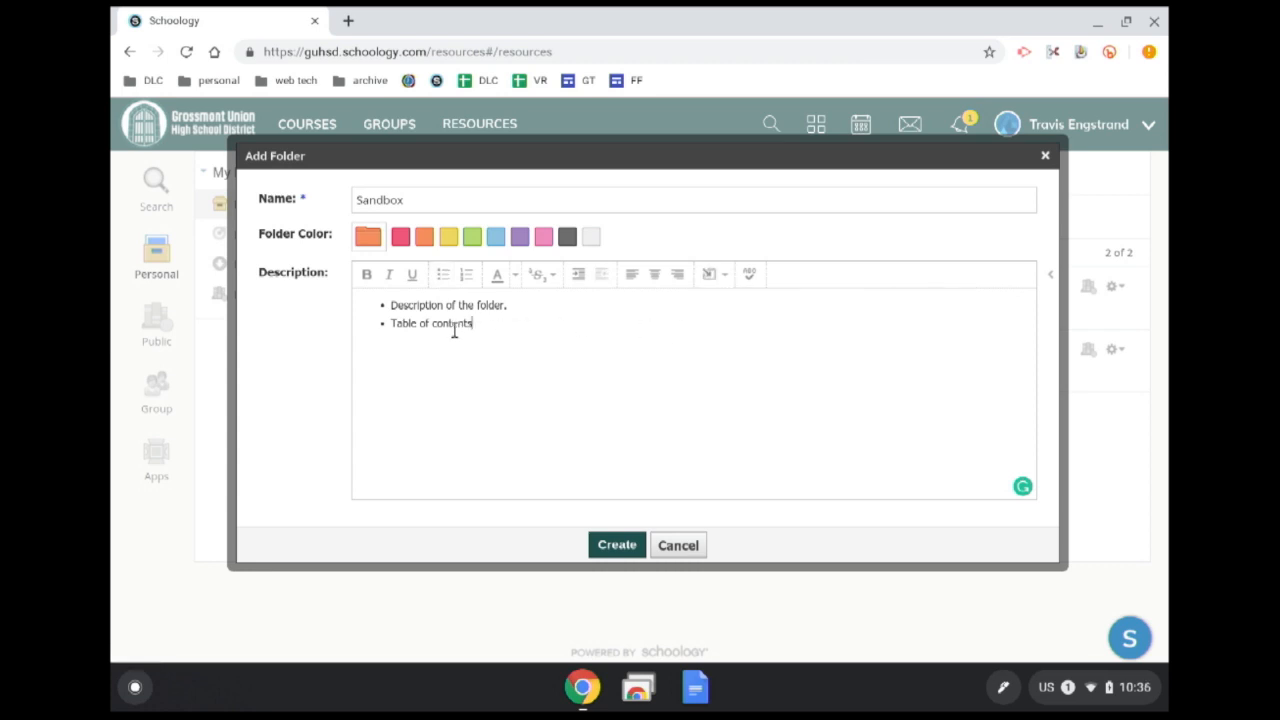
{"action": "double_click", "coordinate": [453, 331]}
{"action": "left_click", "coordinate": [722, 280]}
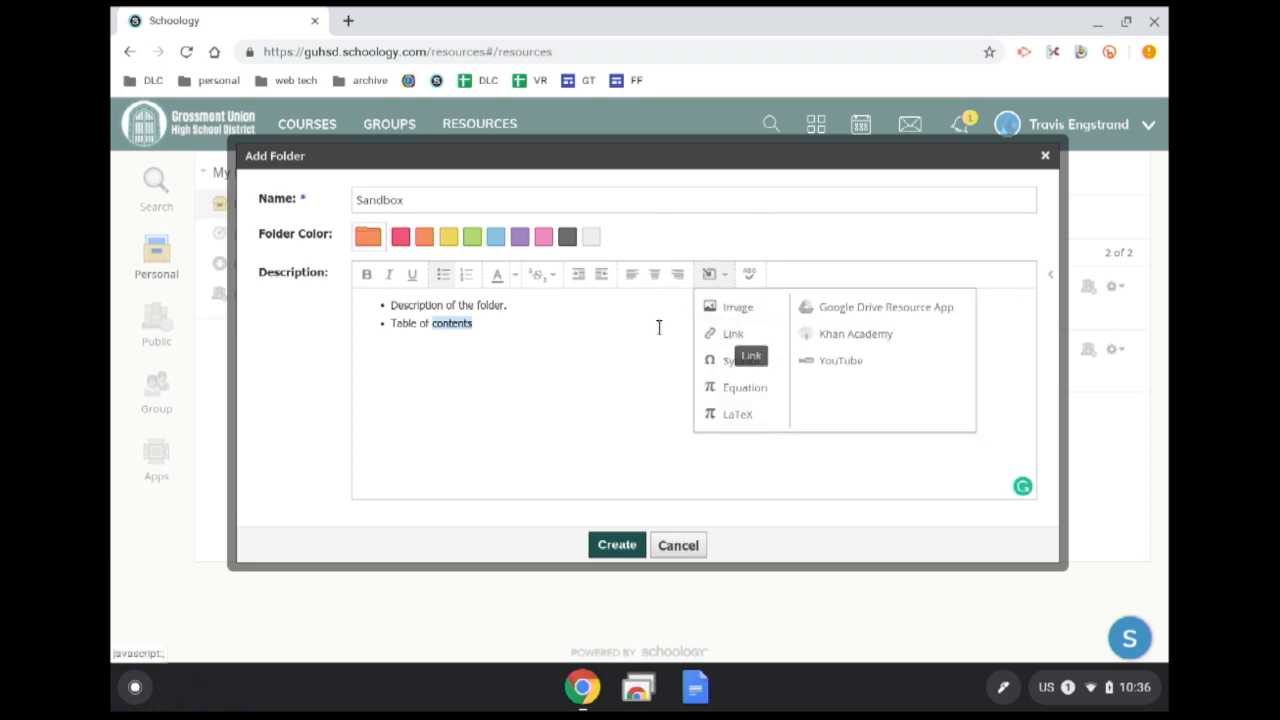
{"action": "left_click", "coordinate": [617, 545]}
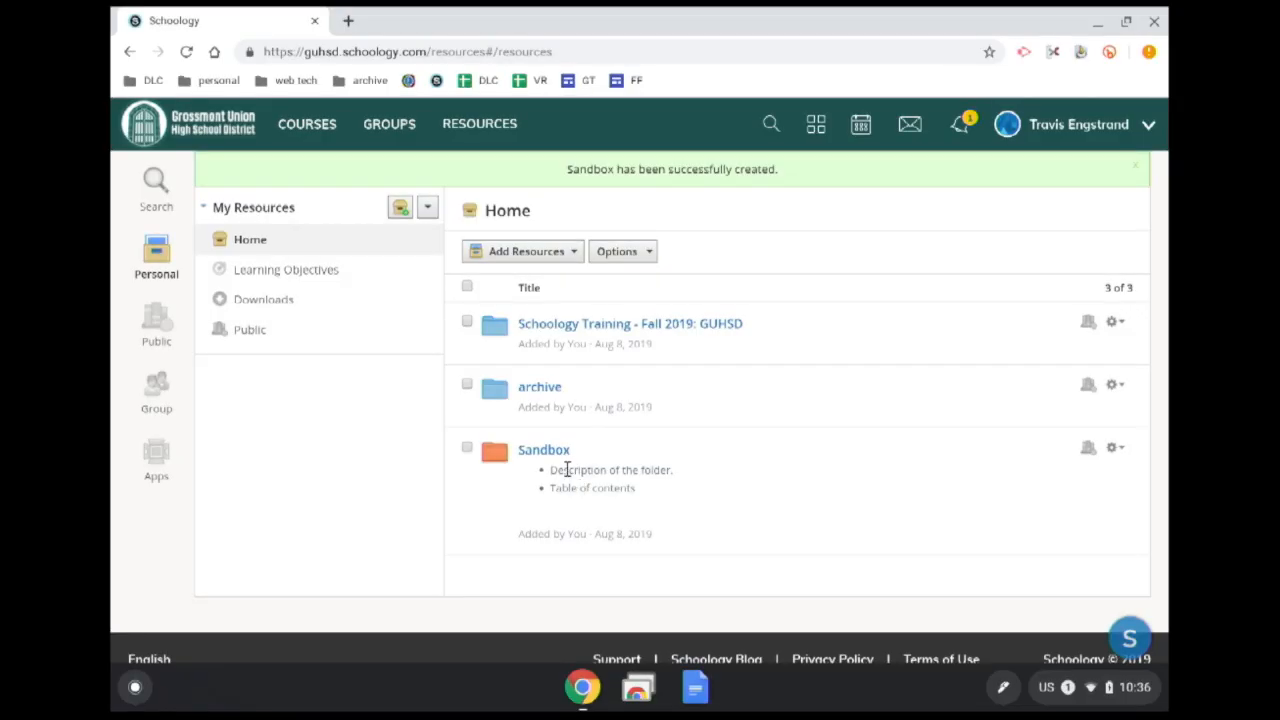
Create a red subfolder named "fun folder" inside the Sandbox folder.
{"action": "left_click", "coordinate": [544, 416]}
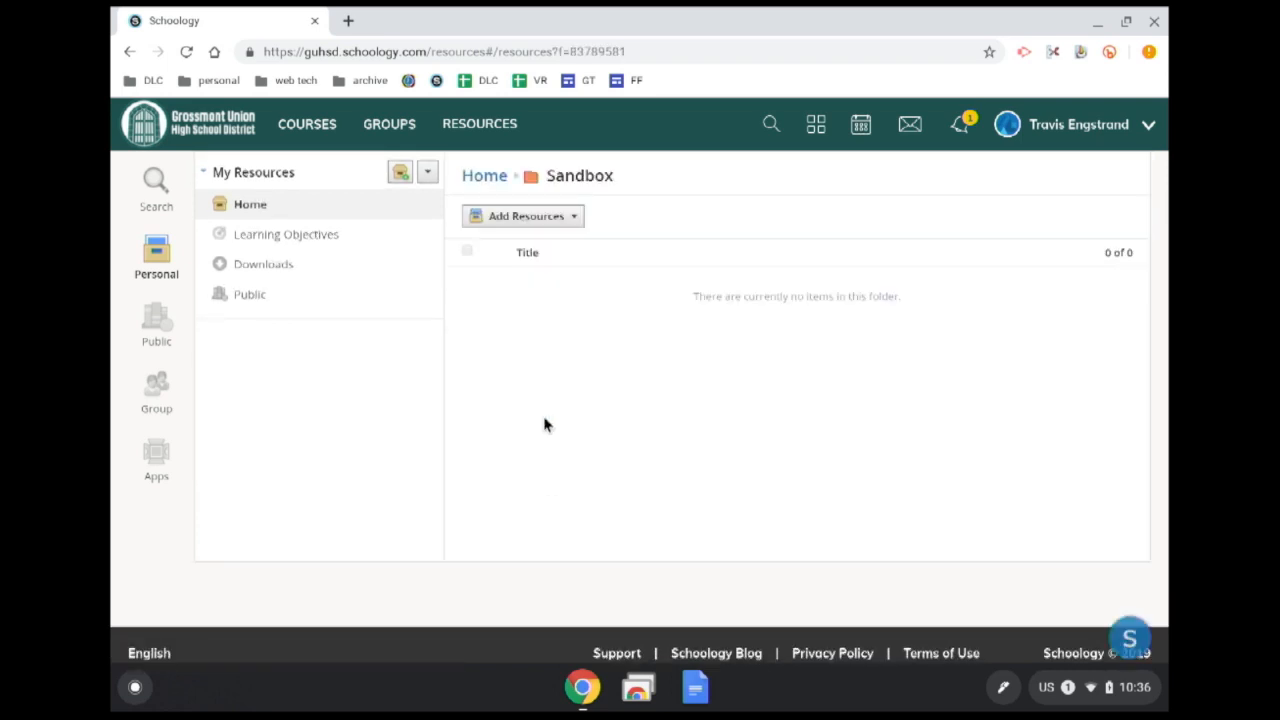
{"action": "left_click", "coordinate": [560, 218]}
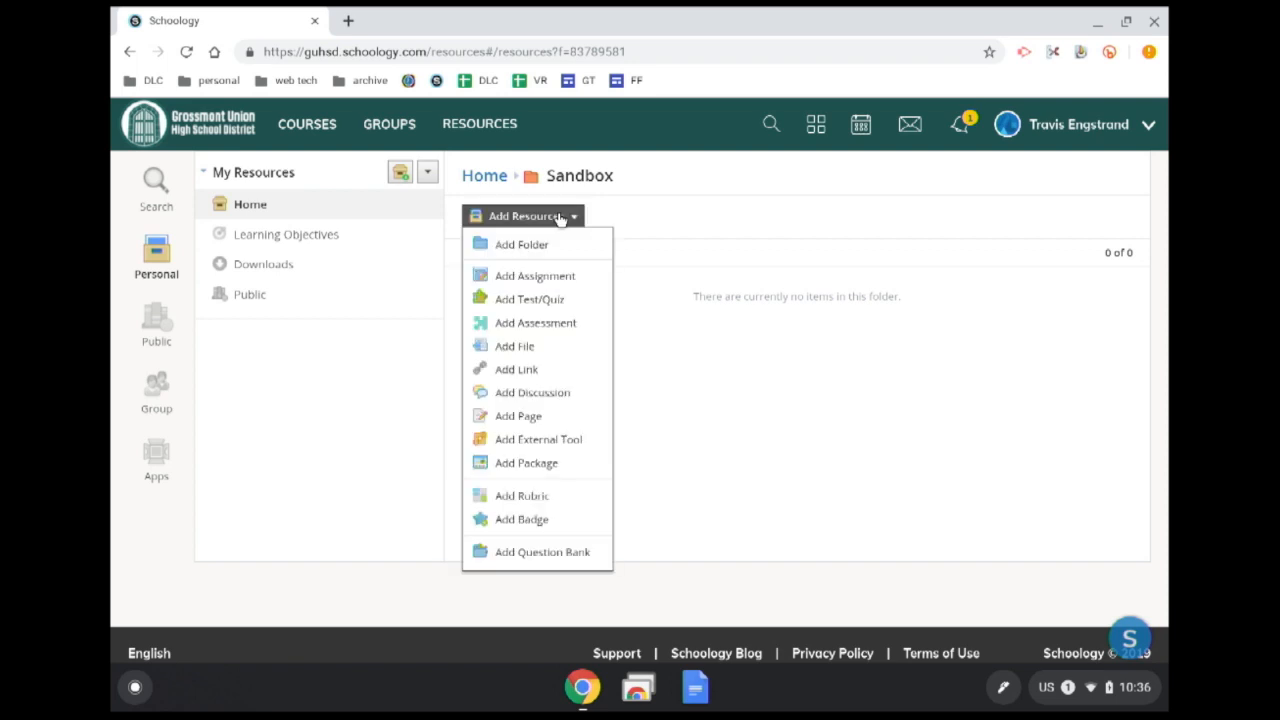
{"action": "left_click", "coordinate": [535, 244]}
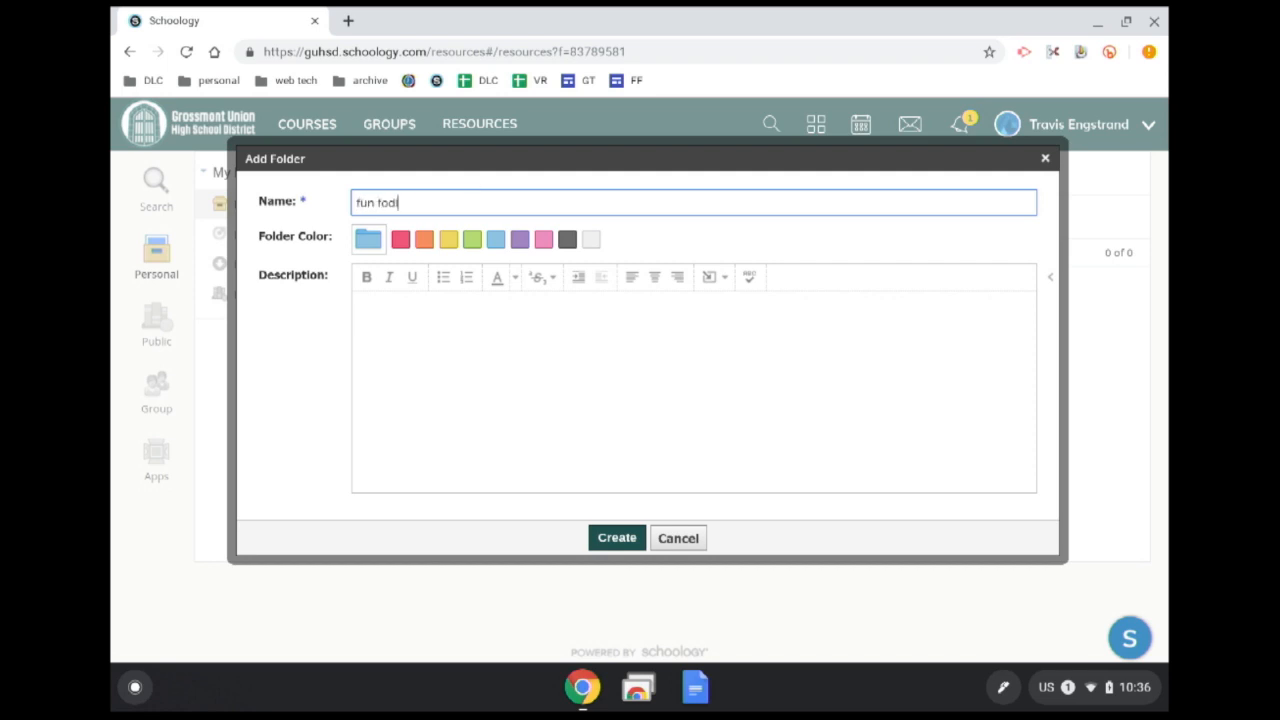
{"action": "double_click", "coordinate": [396, 200]}
{"action": "type", "text": "folder"}
{"action": "left_click", "coordinate": [400, 238]}
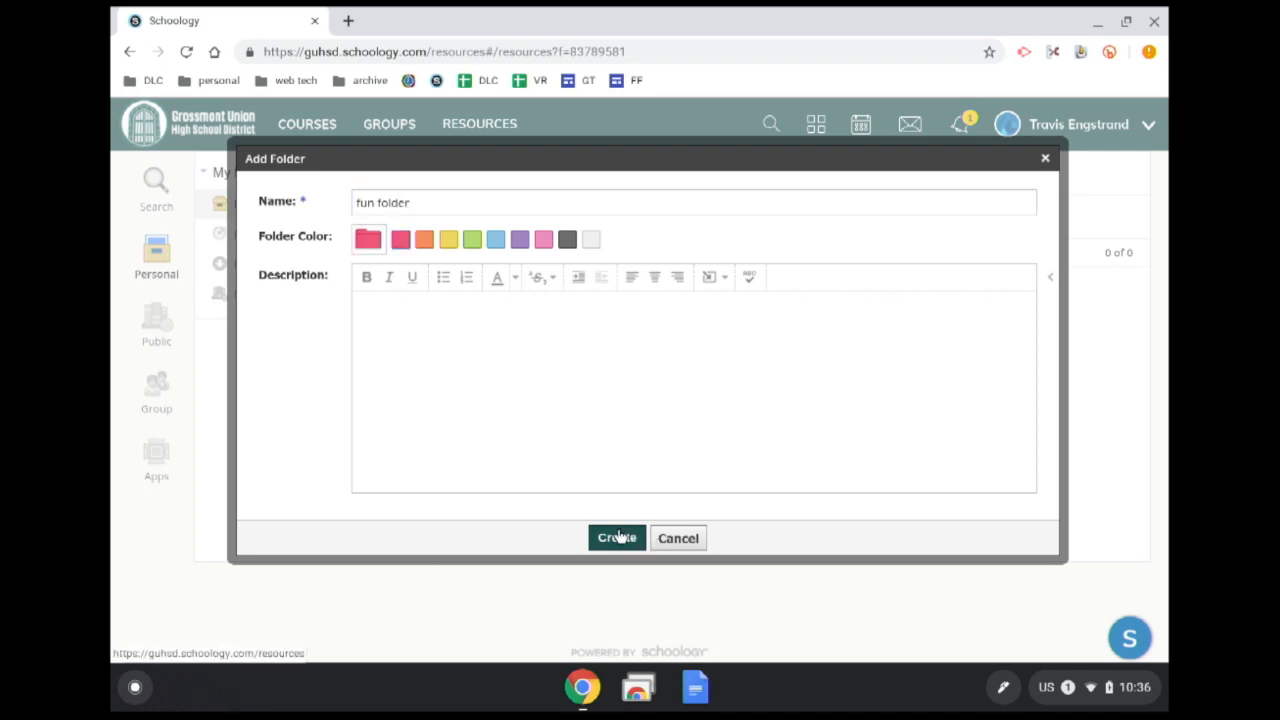
{"action": "left_click", "coordinate": [617, 538]}
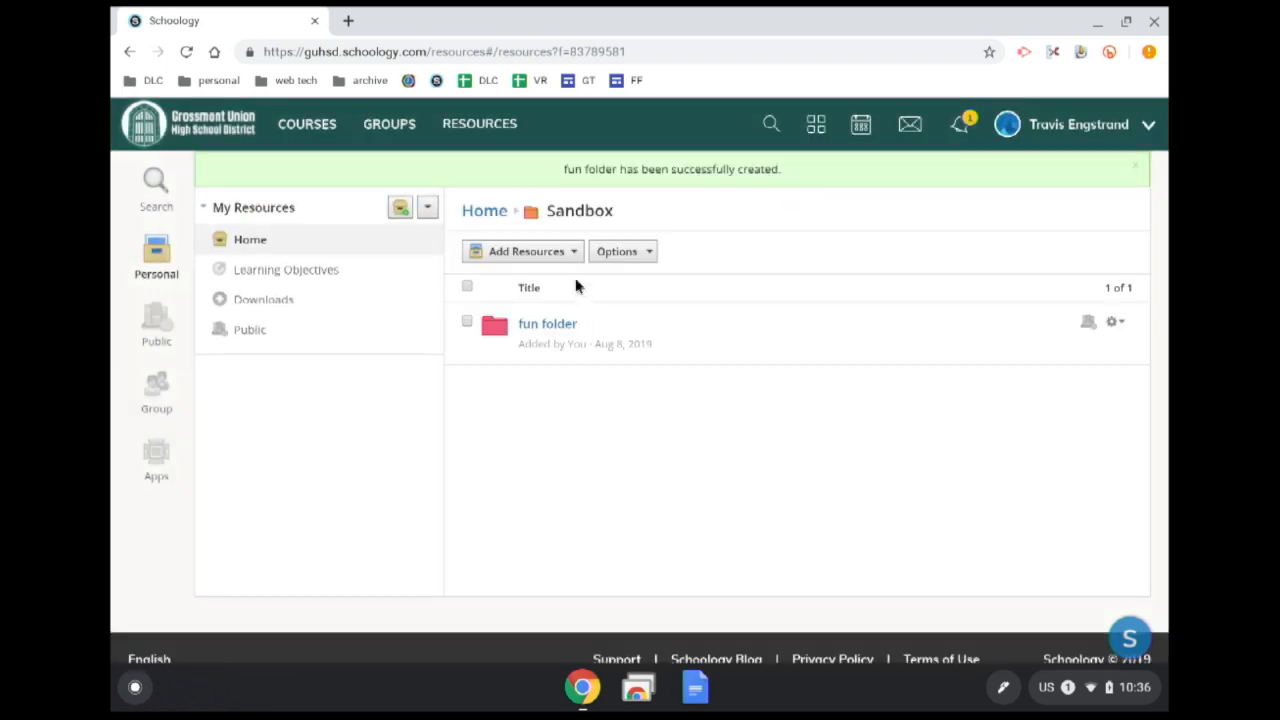
Compare the folders in the personal Resources home with the contents of the Sandbox folder.
{"action": "left_click", "coordinate": [482, 211]}
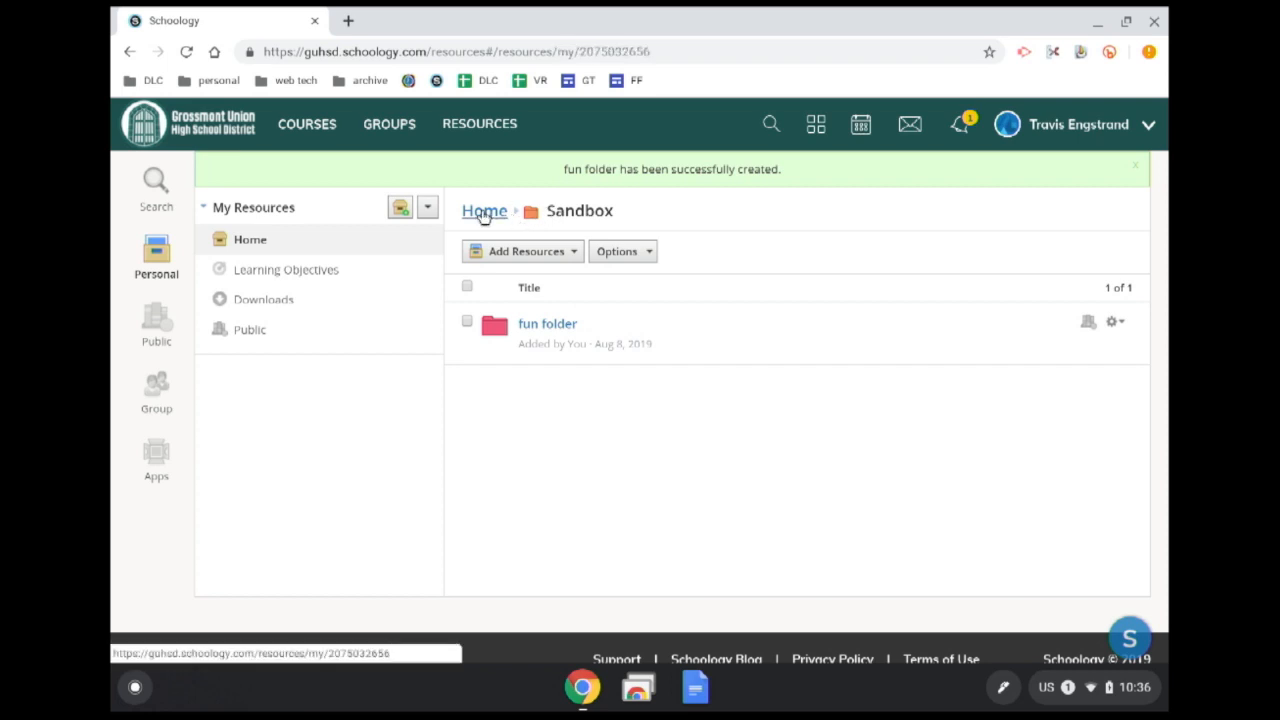
{"action": "left_click", "coordinate": [535, 455]}
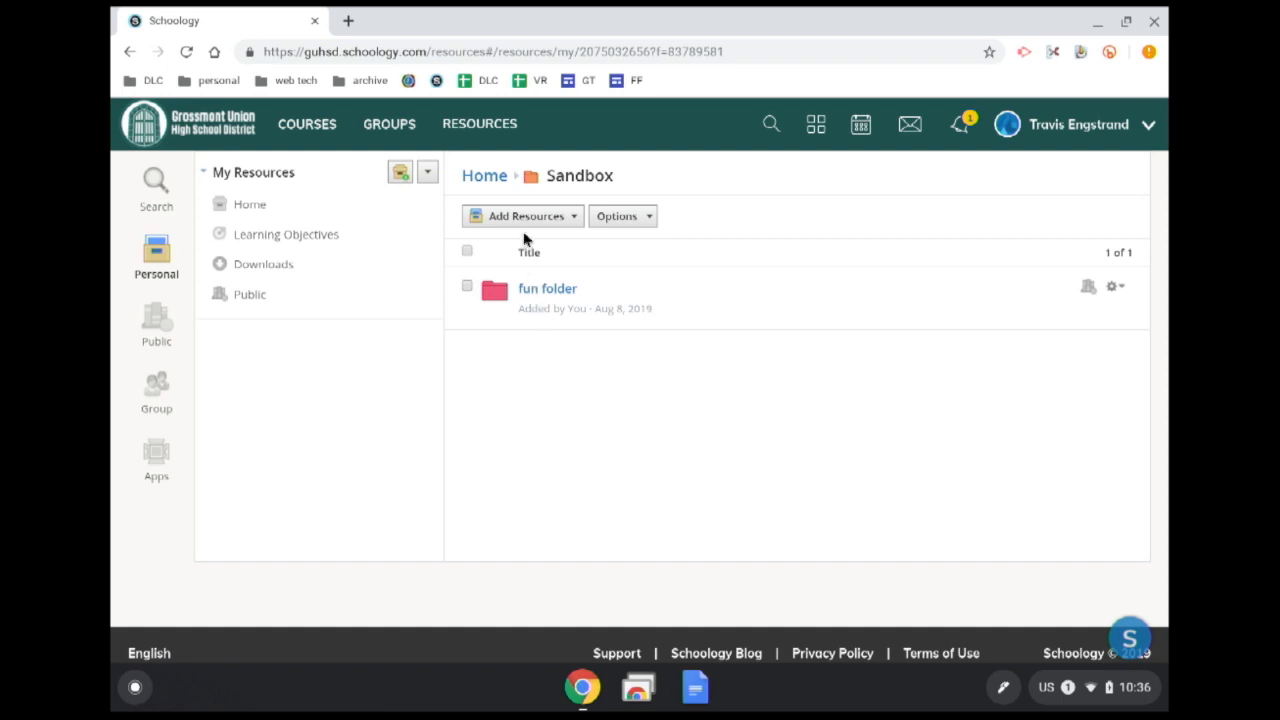
{"action": "left_click", "coordinate": [492, 175]}
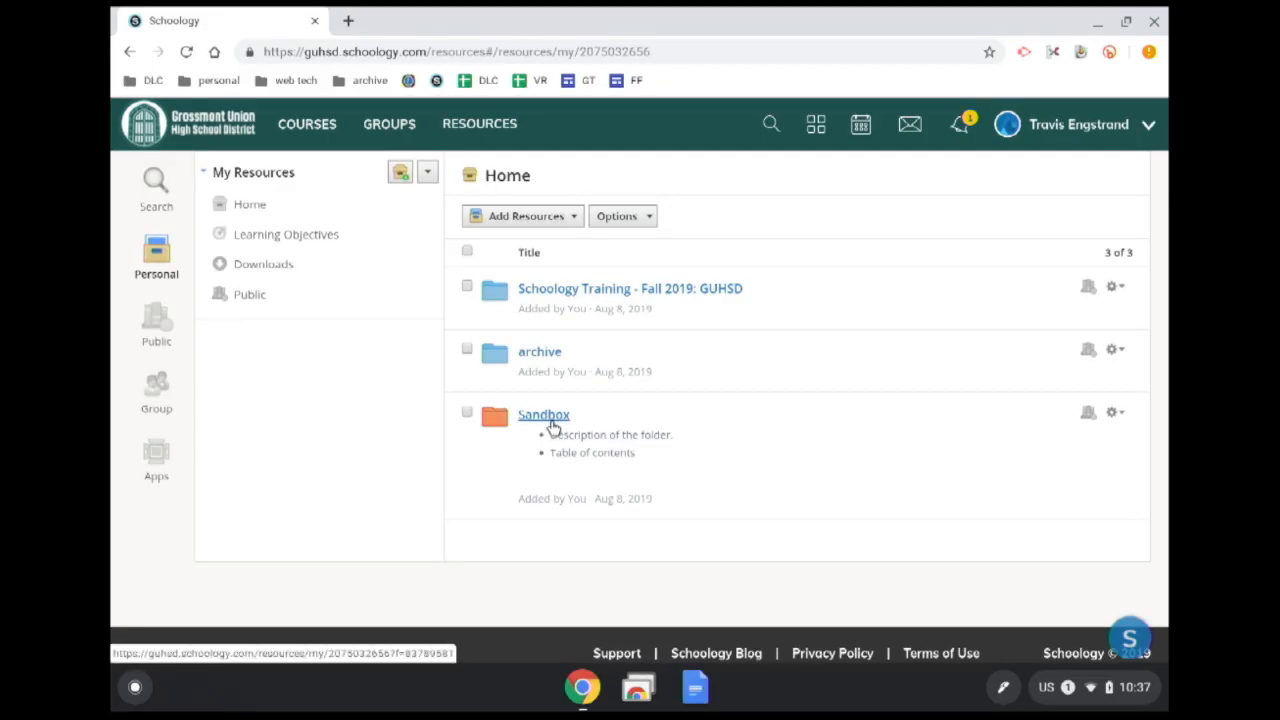
{"action": "left_click", "coordinate": [551, 418]}
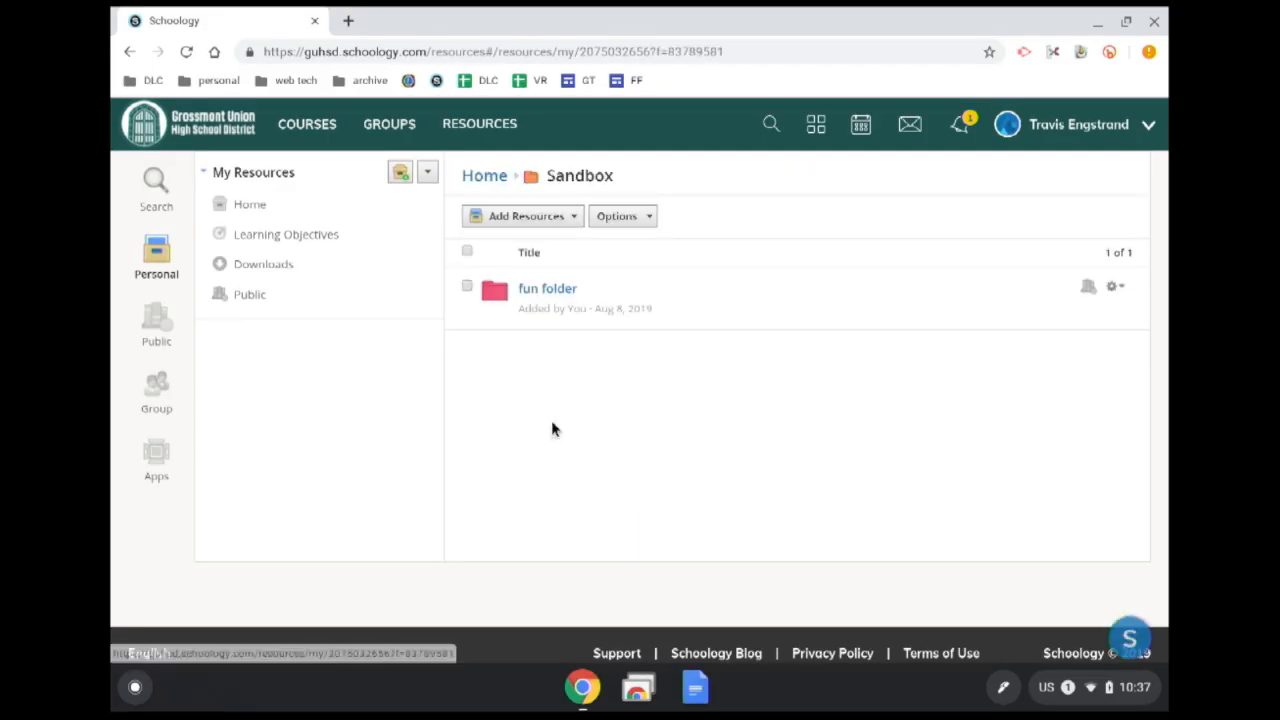
Add the file Export (1).xlsx from My Drive in Google Drive to the Sandbox folder.
{"action": "left_click", "coordinate": [561, 219]}
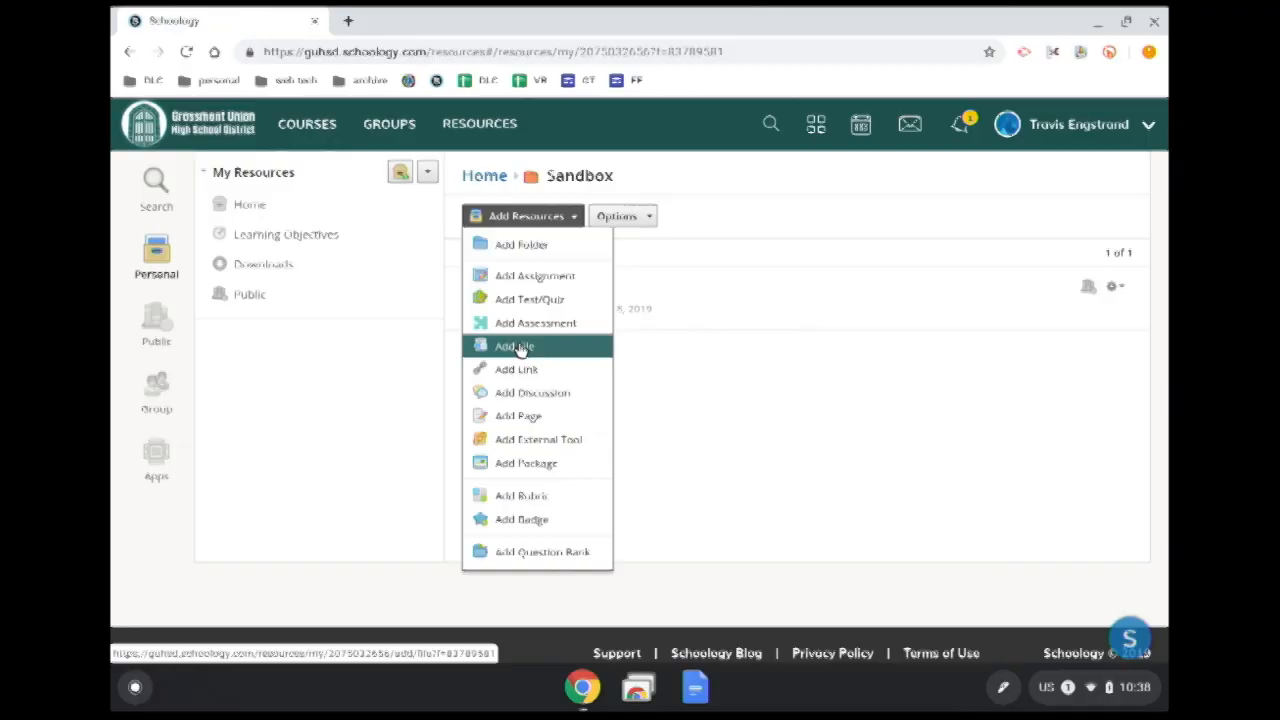
{"action": "left_click", "coordinate": [516, 344]}
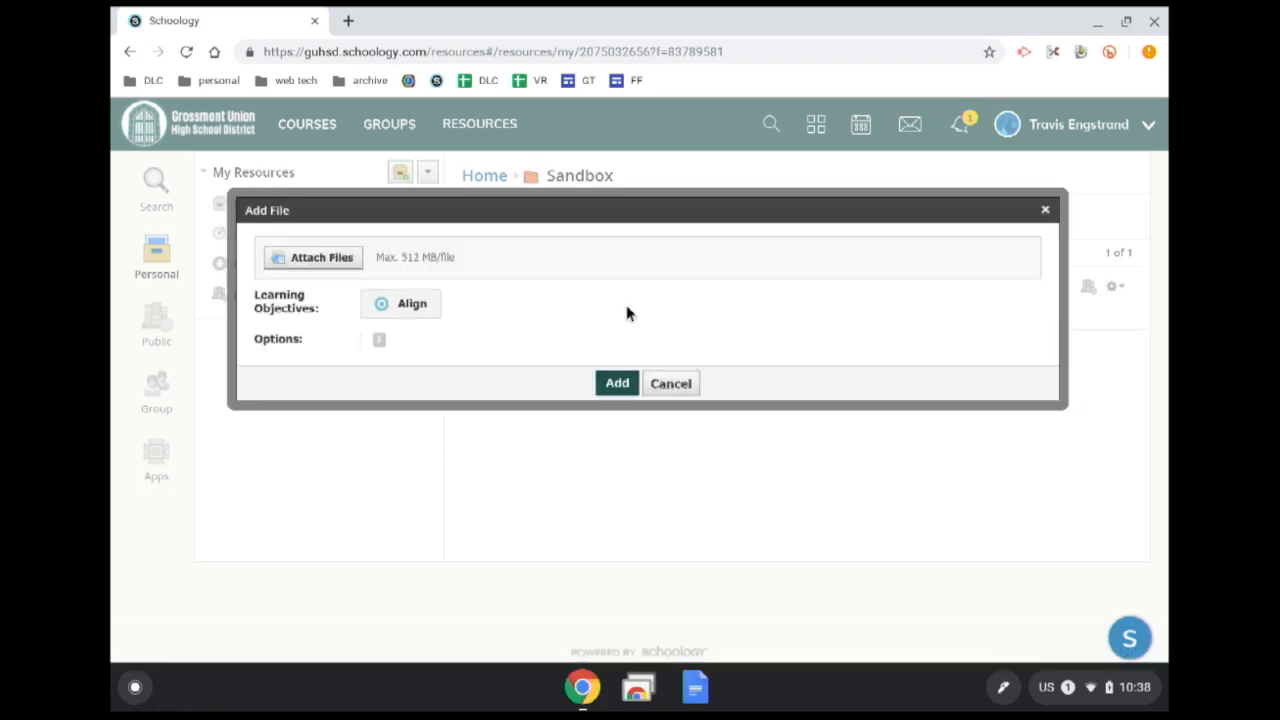
{"action": "left_click", "coordinate": [333, 262]}
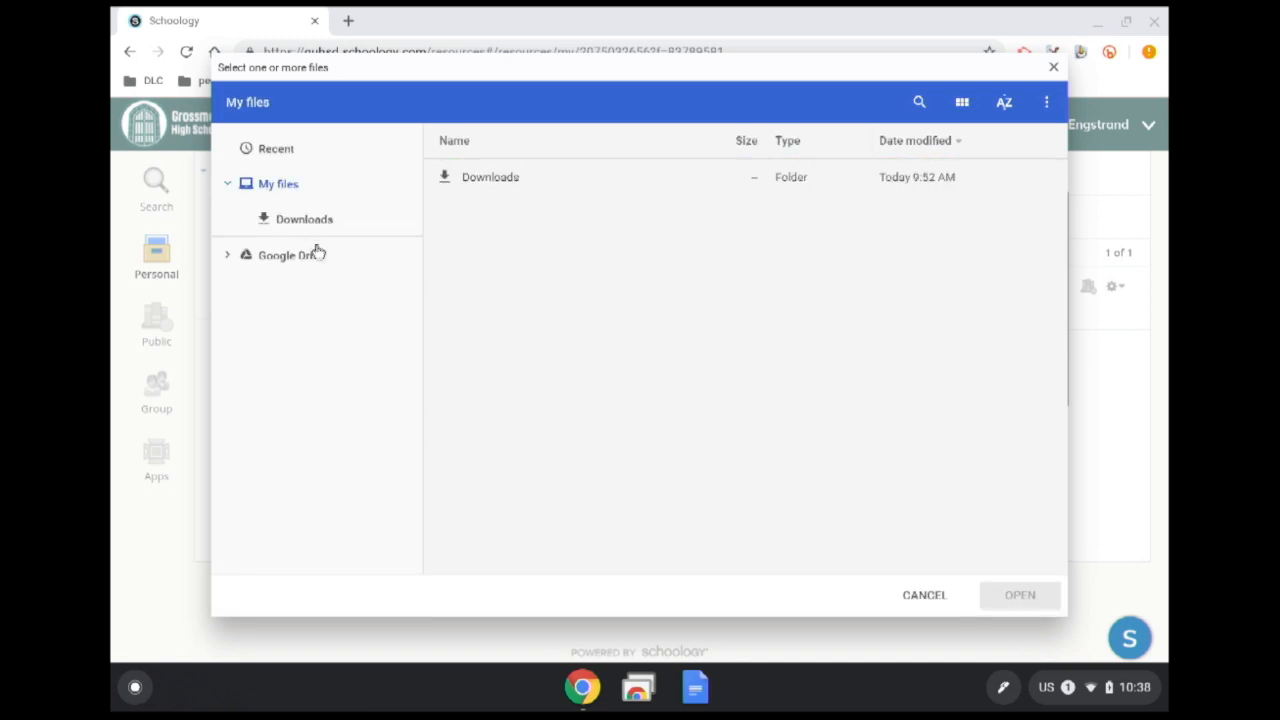
{"action": "left_click", "coordinate": [292, 229]}
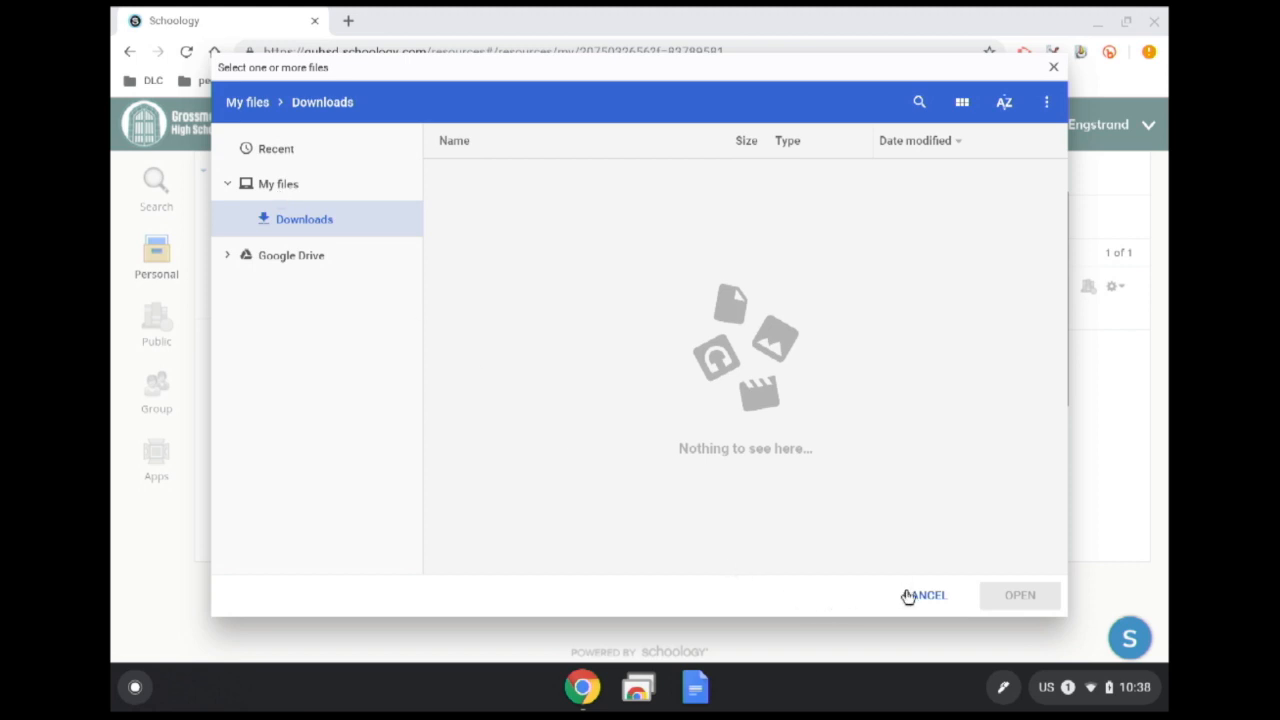
{"action": "left_click", "coordinate": [297, 254]}
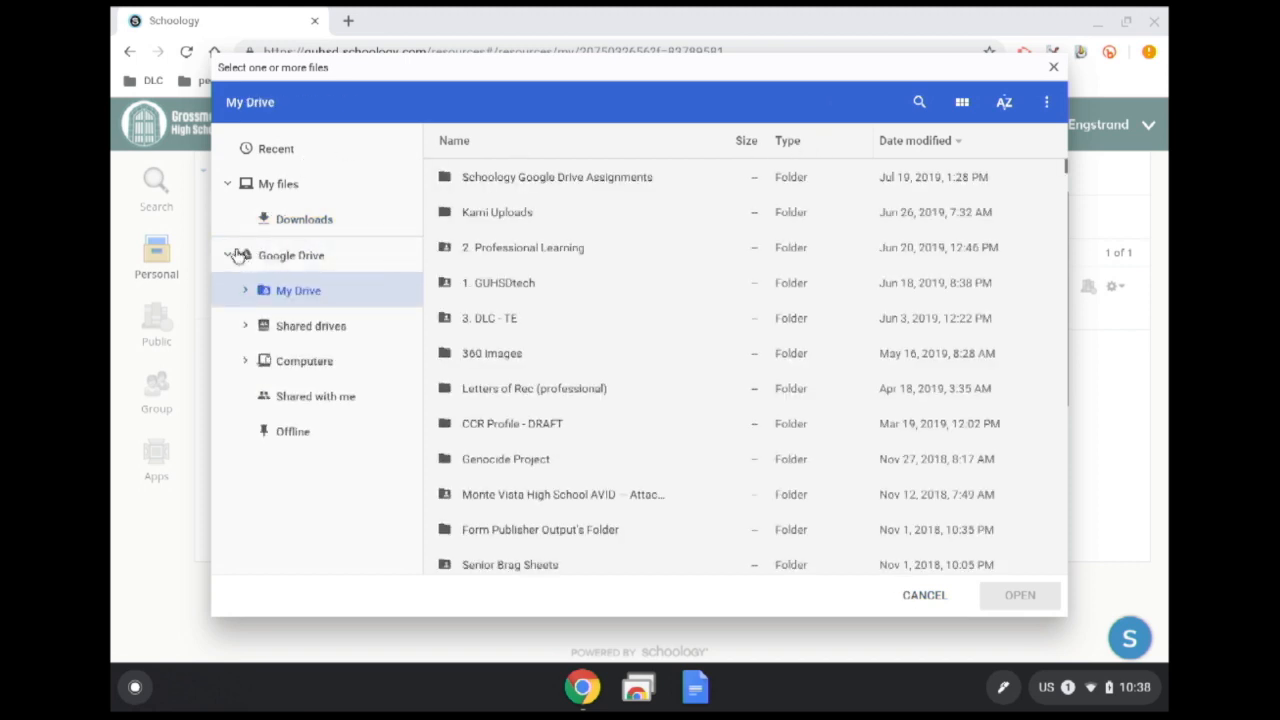
{"action": "scroll", "coordinate": [478, 250], "scroll_direction": "down", "scroll_amount": 3}
{"action": "scroll", "coordinate": [478, 250], "scroll_direction": "down", "scroll_amount": 3}
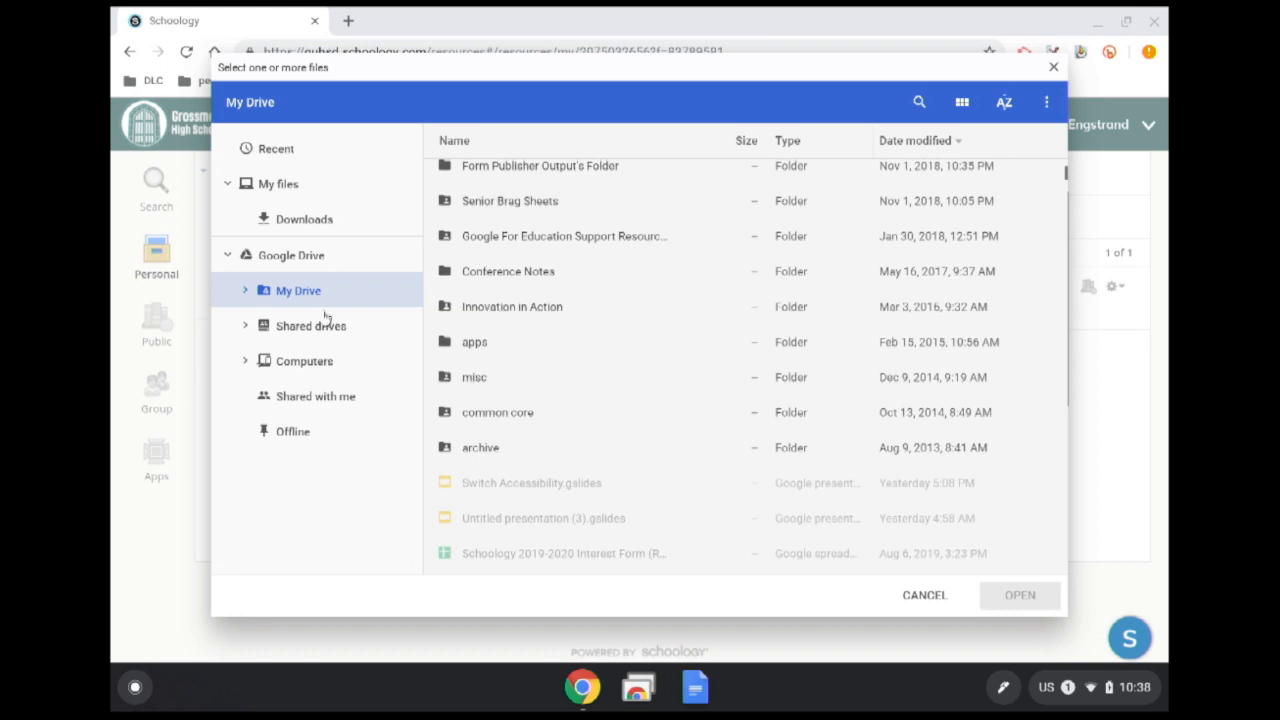
{"action": "scroll", "coordinate": [491, 391], "scroll_direction": "down", "scroll_amount": 5}
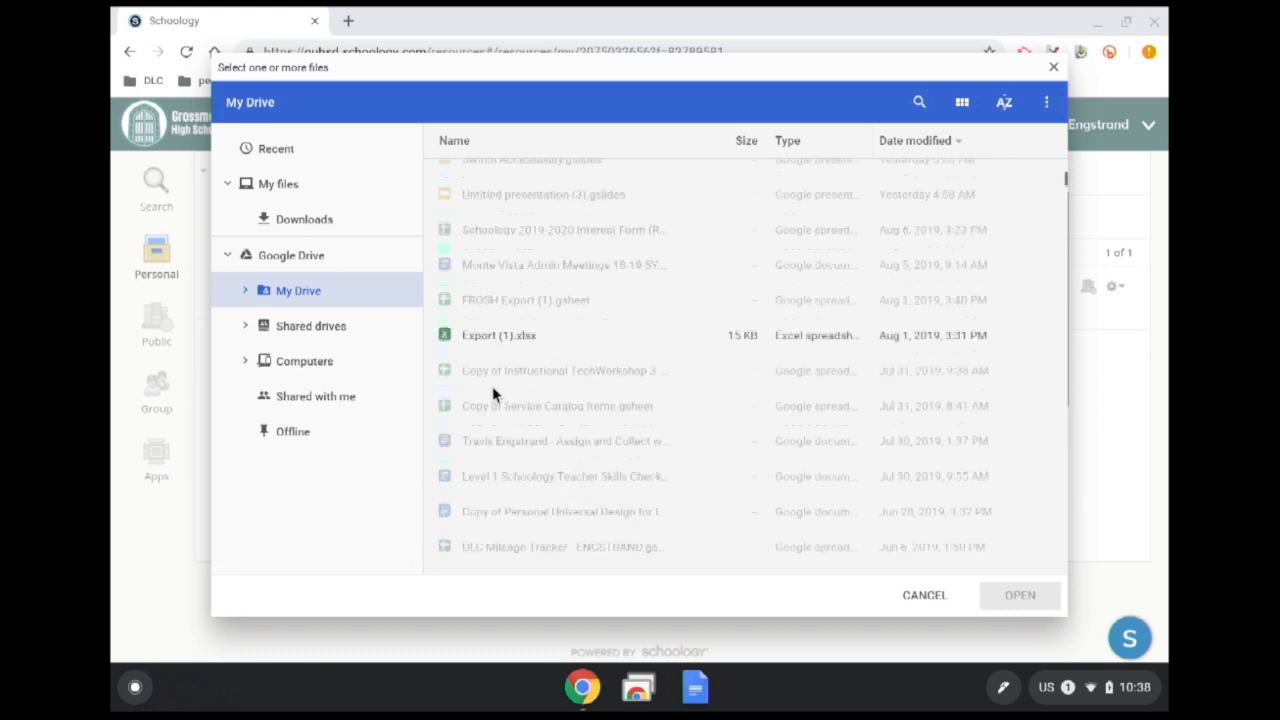
{"action": "scroll", "coordinate": [480, 316], "scroll_direction": "up", "scroll_amount": 1}
{"action": "left_click", "coordinate": [495, 285]}
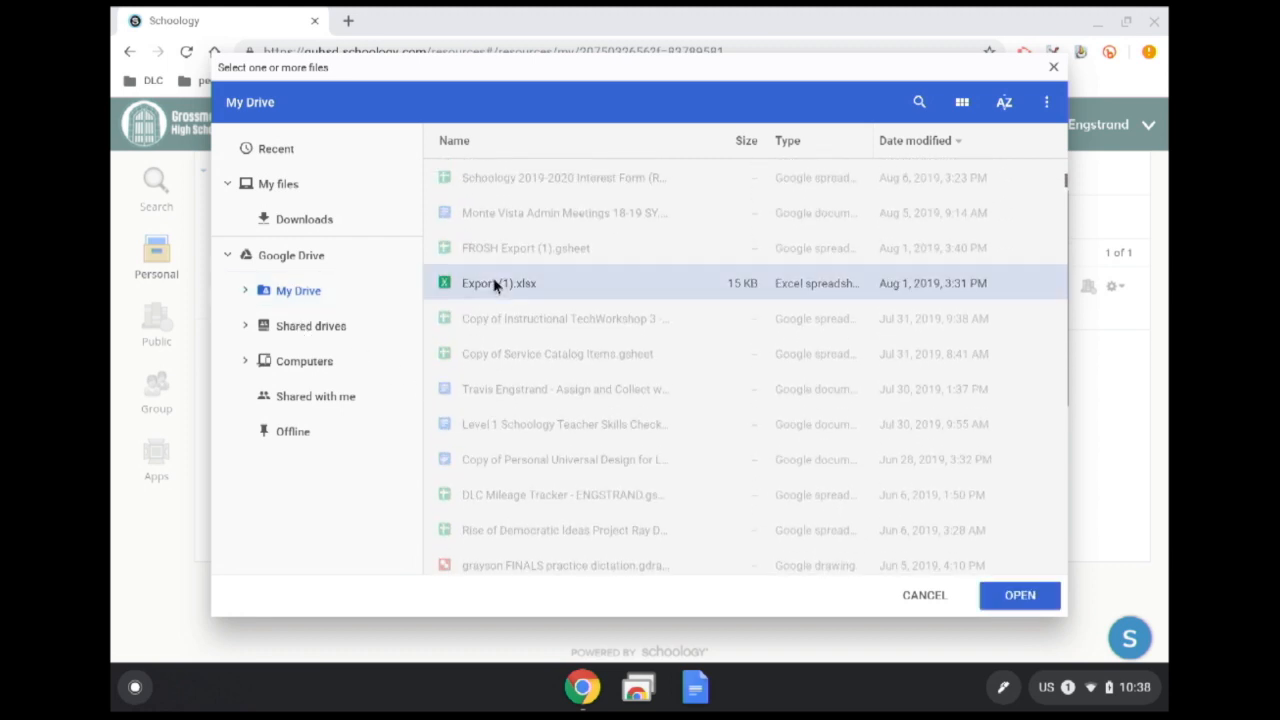
{"action": "left_click", "coordinate": [1005, 594]}
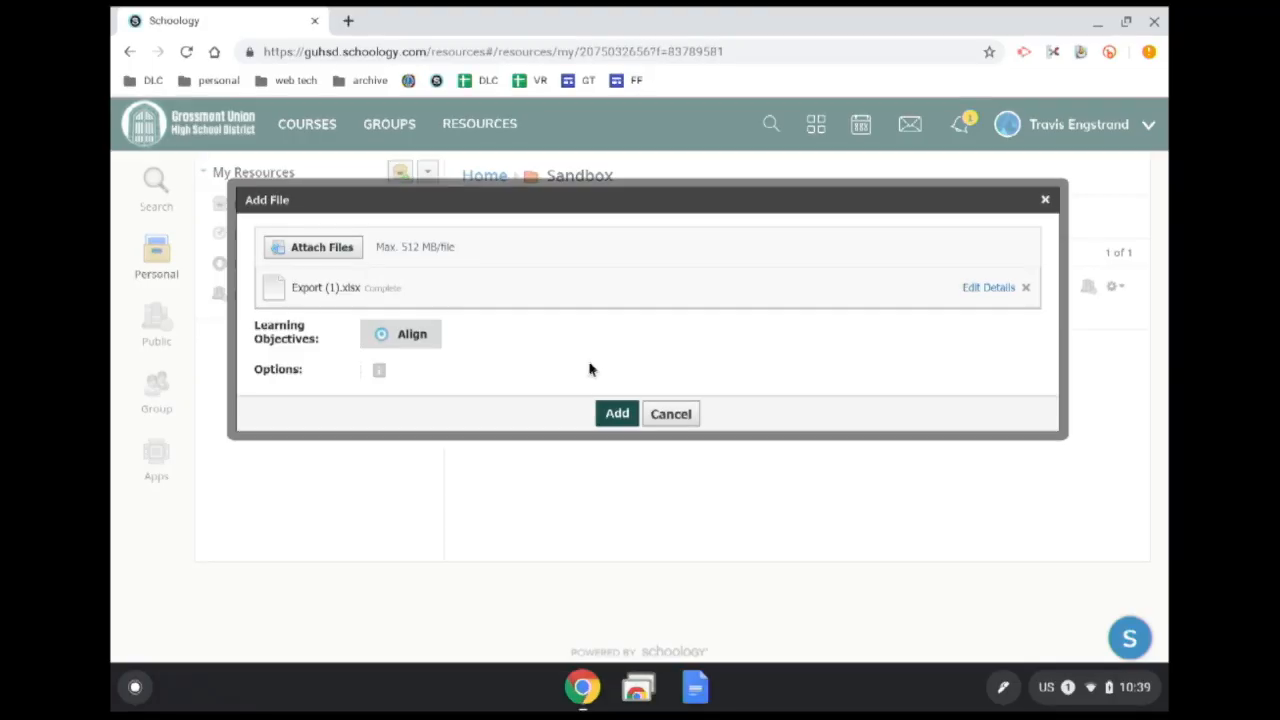
{"action": "left_click", "coordinate": [612, 414]}
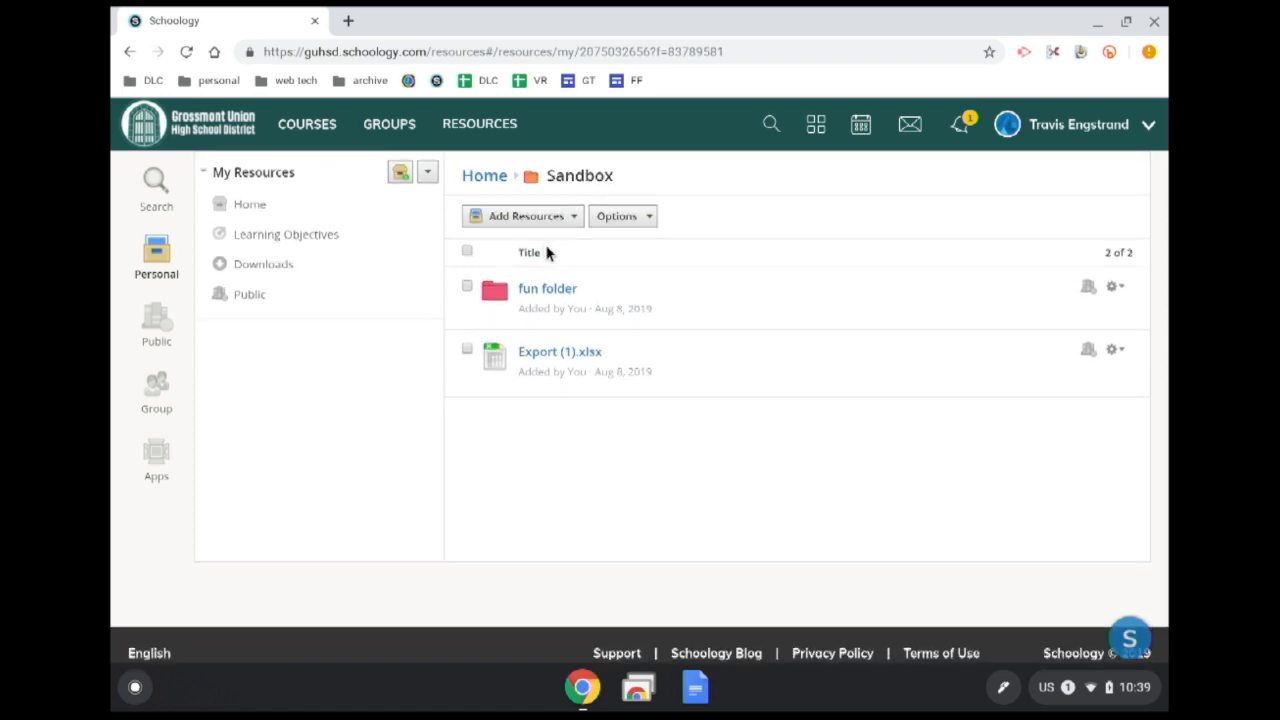
{"action": "left_click", "coordinate": [559, 221]}
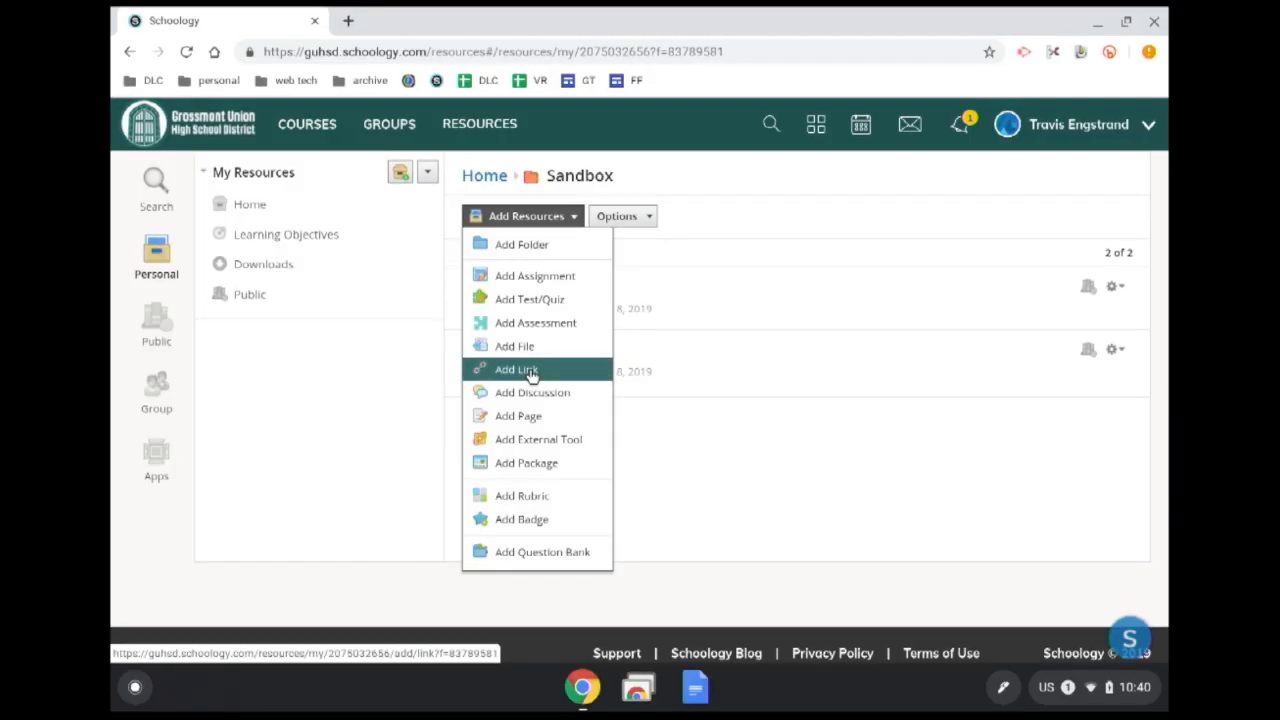
{"action": "left_click", "coordinate": [530, 372]}
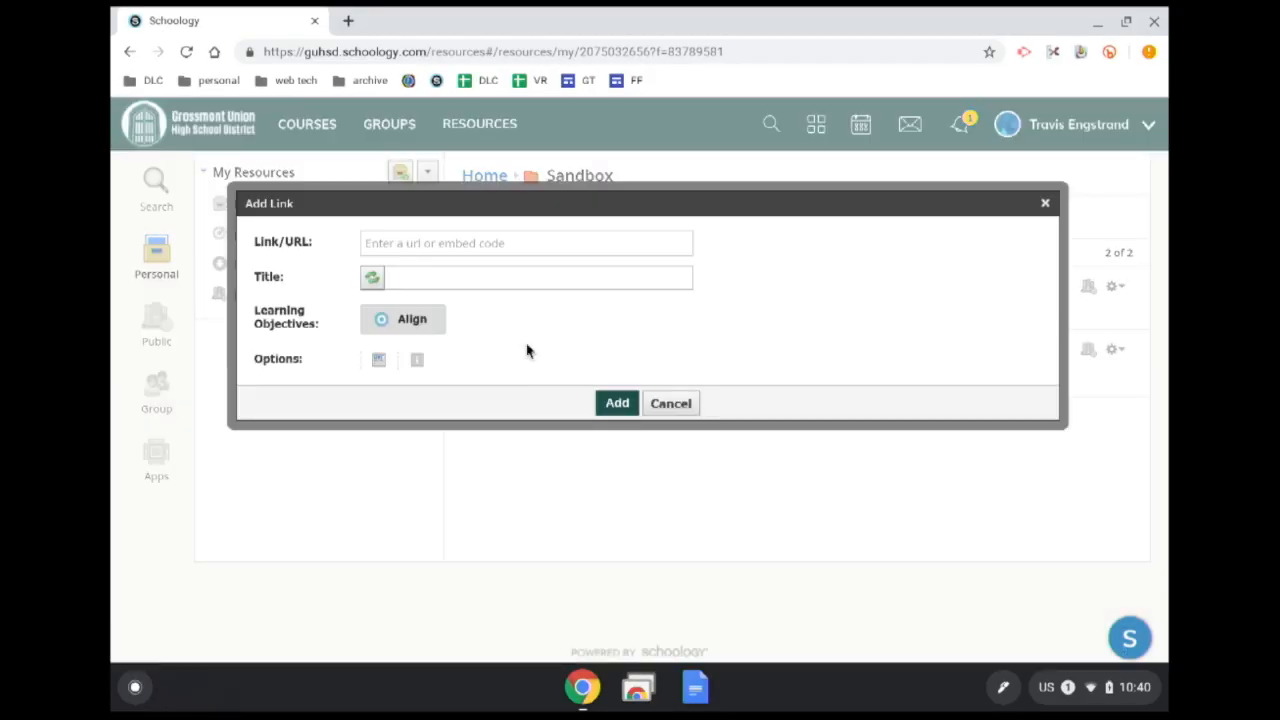
{"action": "left_click", "coordinate": [404, 245]}
{"action": "left_click", "coordinate": [416, 277]}
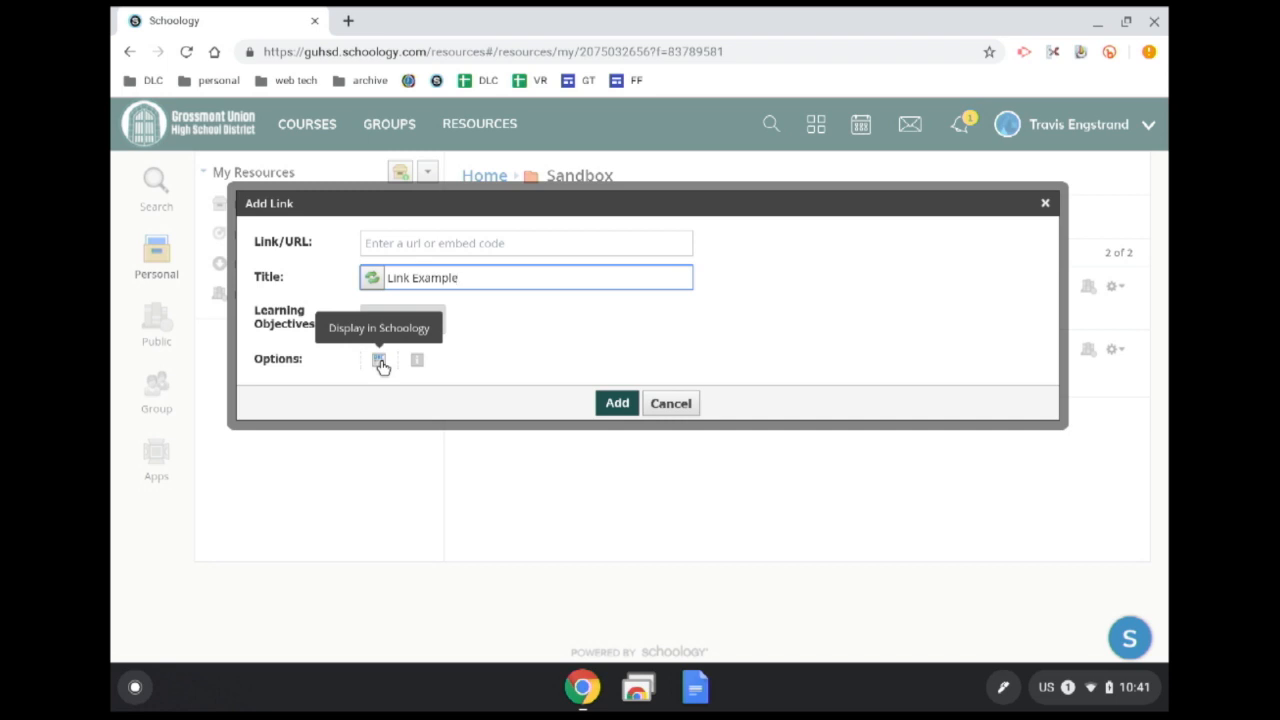
{"action": "left_click", "coordinate": [380, 362]}
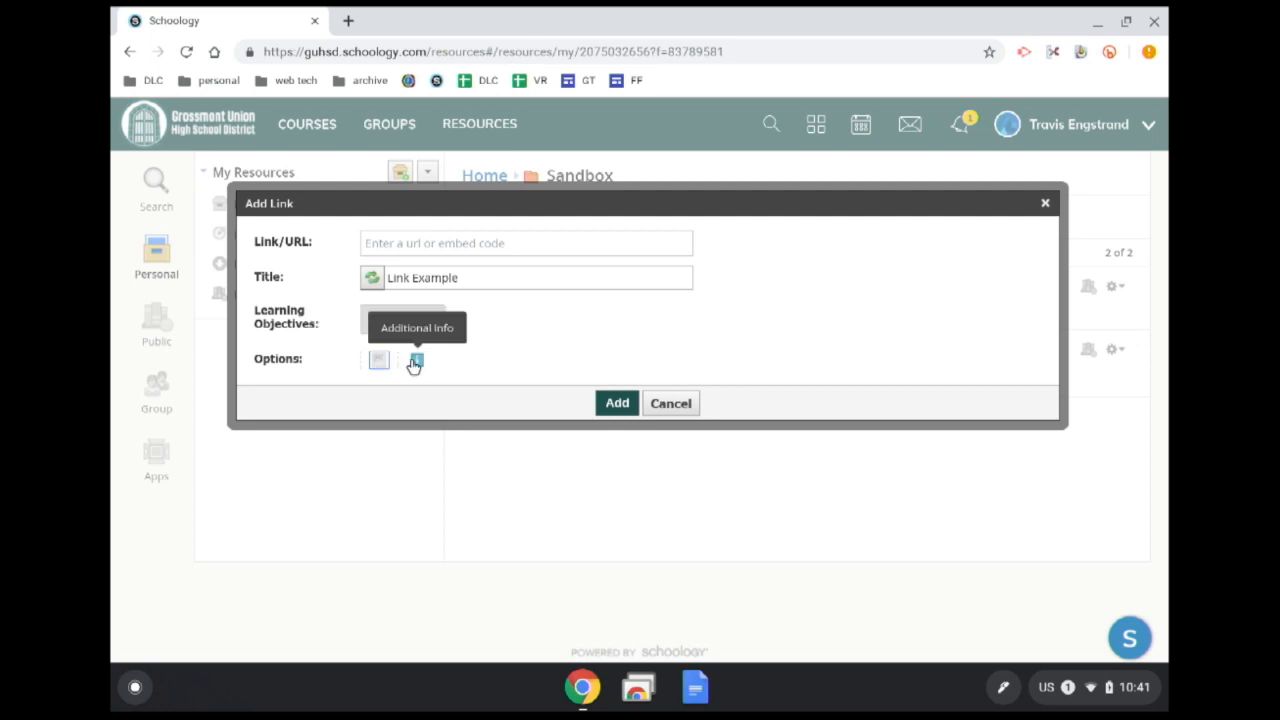
{"action": "left_click", "coordinate": [378, 362]}
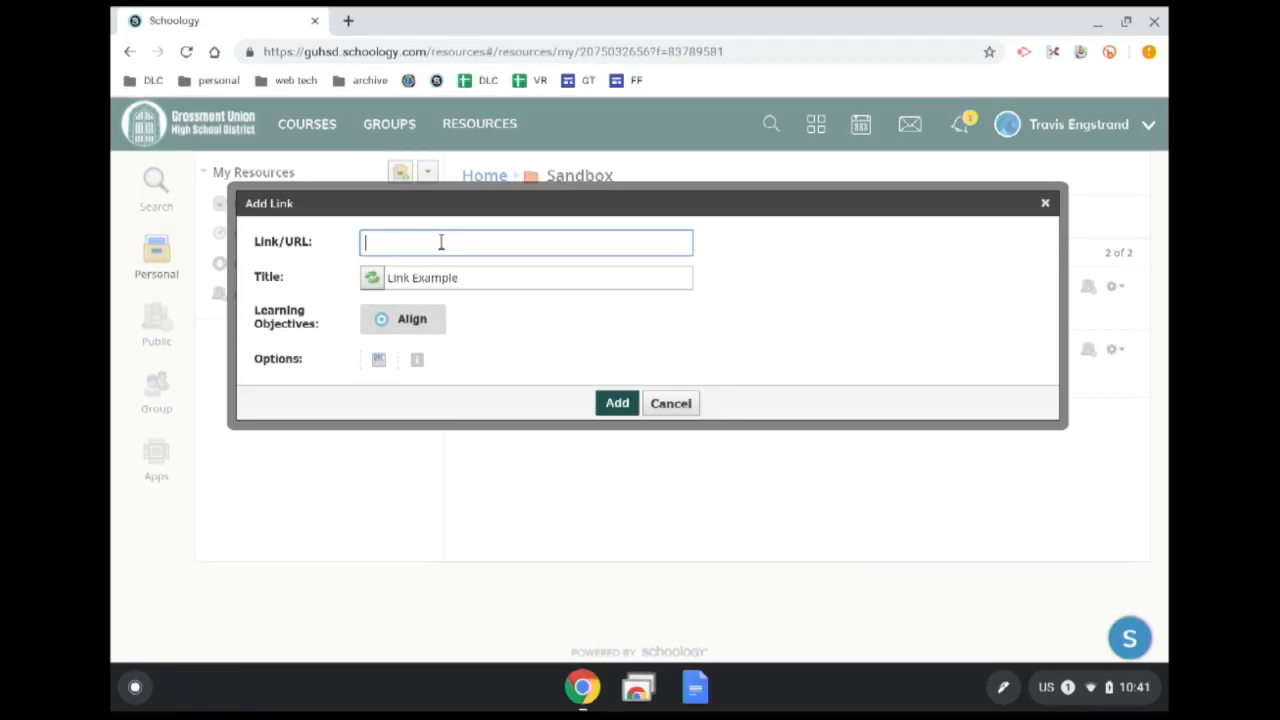
{"action": "left_click", "coordinate": [668, 404]}
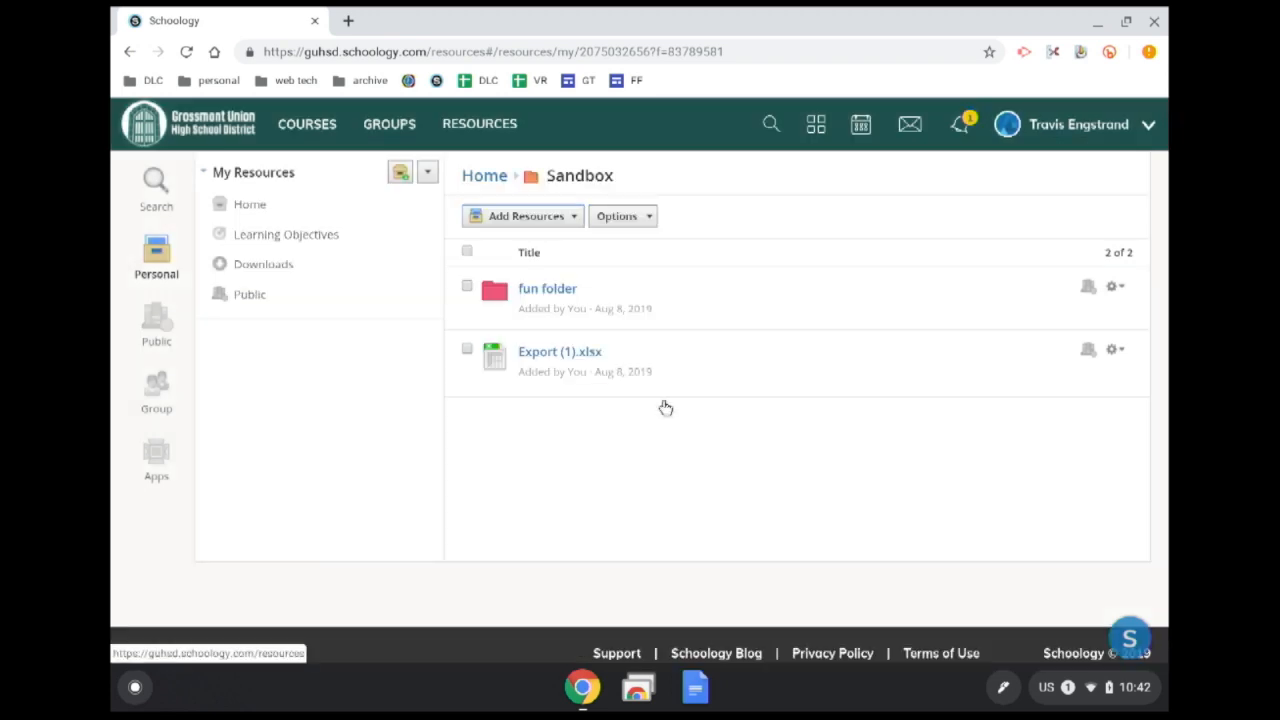
{"action": "left_click", "coordinate": [572, 218]}
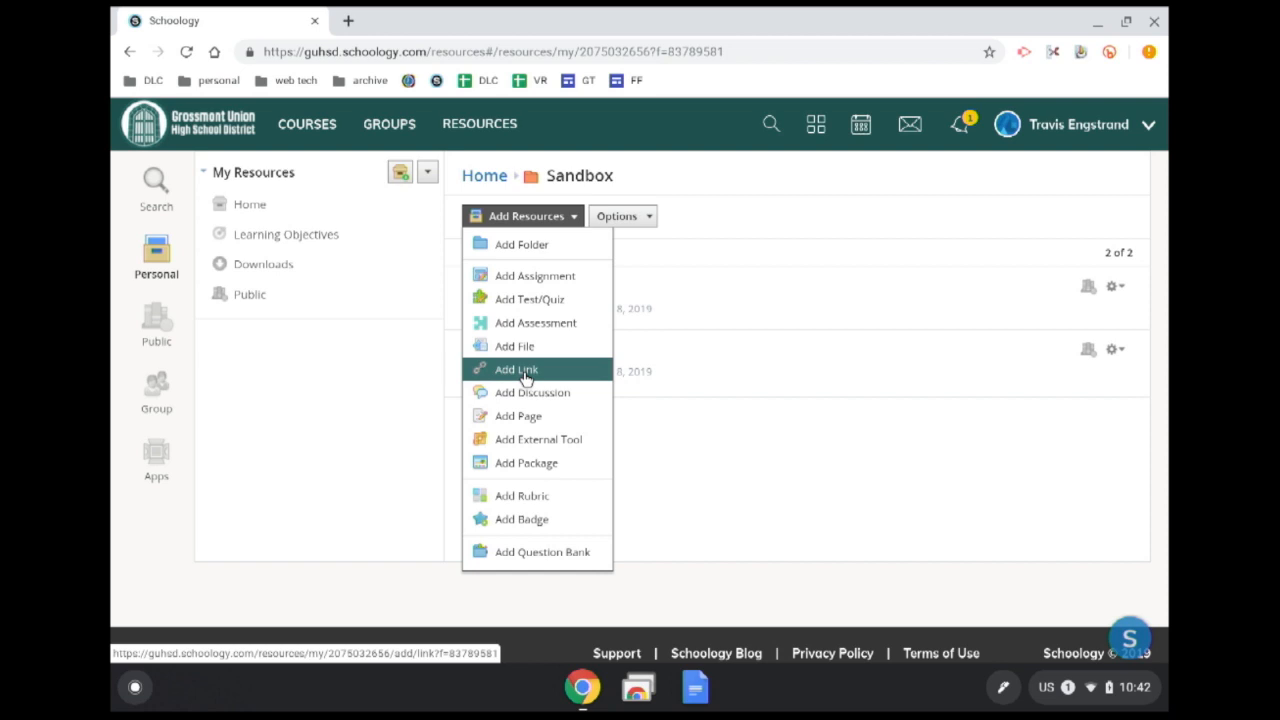
{"action": "left_click", "coordinate": [386, 394]}
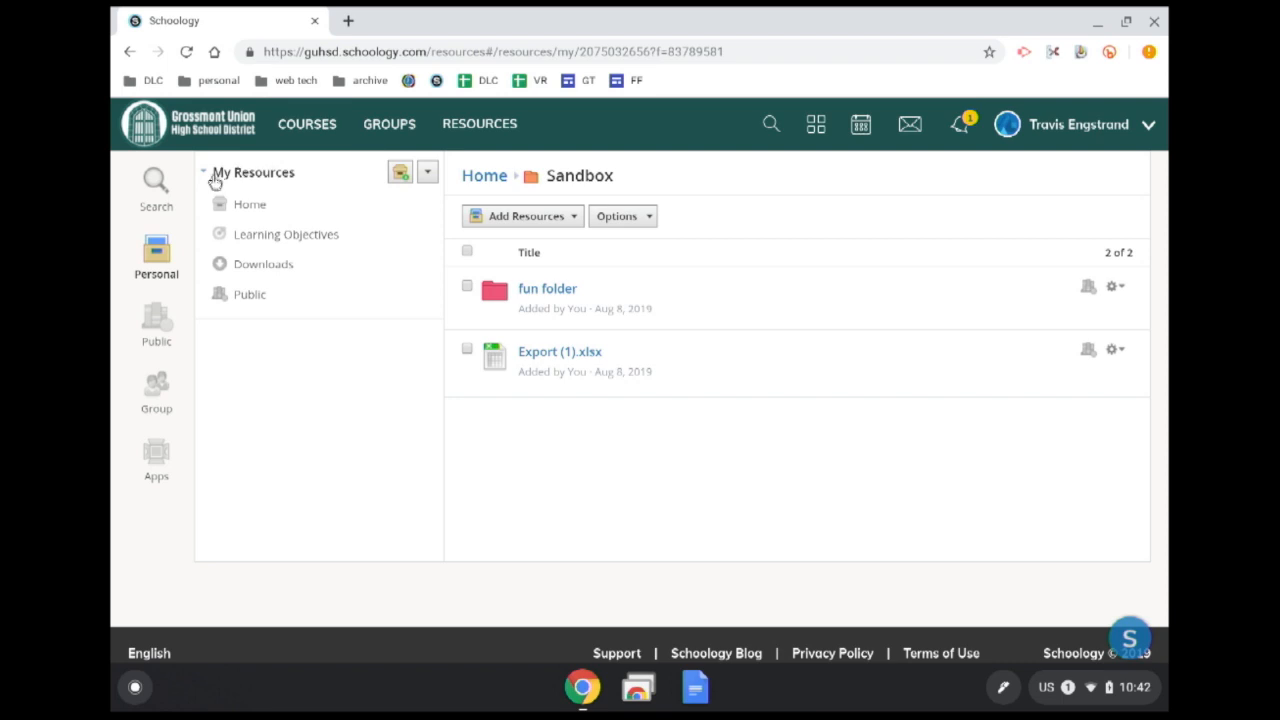
Open the page "Different Types of Consumer Product Reviews" from the Pages Examples folder of the Schoology Training - Fall 2019 course and examine it.
{"action": "left_click", "coordinate": [306, 136]}
{"action": "left_click", "coordinate": [262, 465]}
{"action": "scroll", "coordinate": [486, 380], "scroll_direction": "down", "scroll_amount": 3}
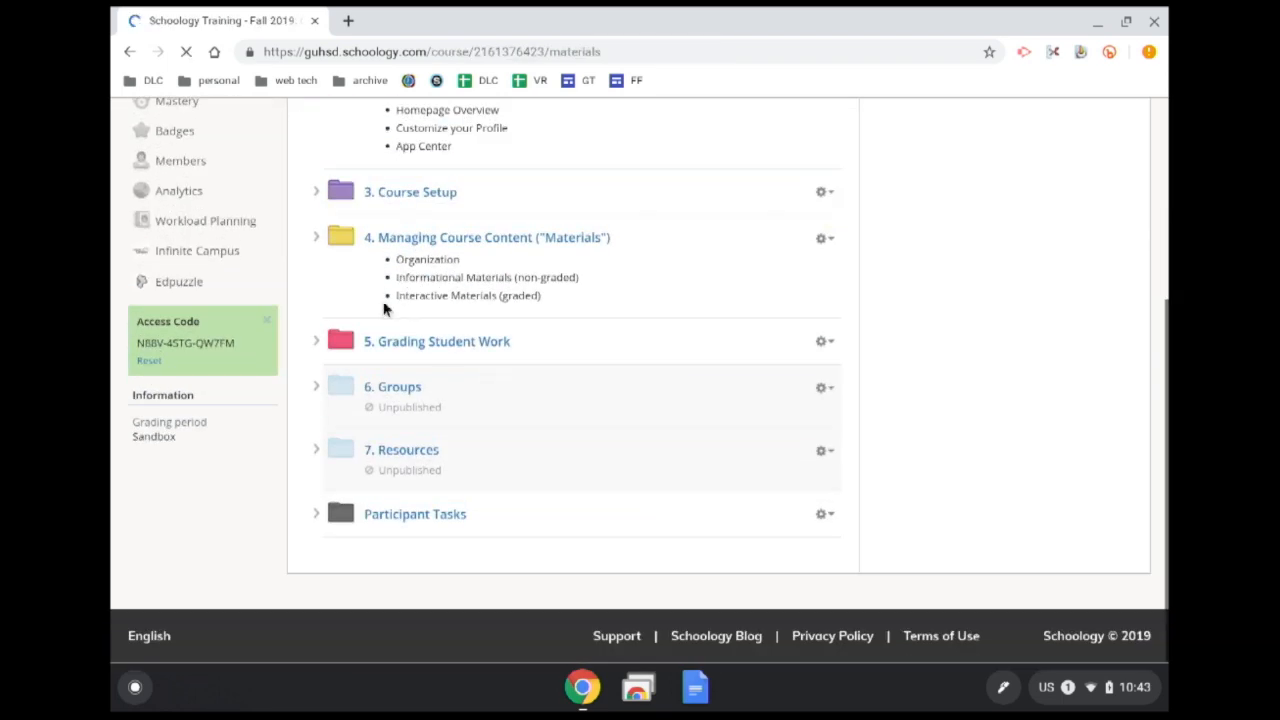
{"action": "left_click", "coordinate": [315, 238]}
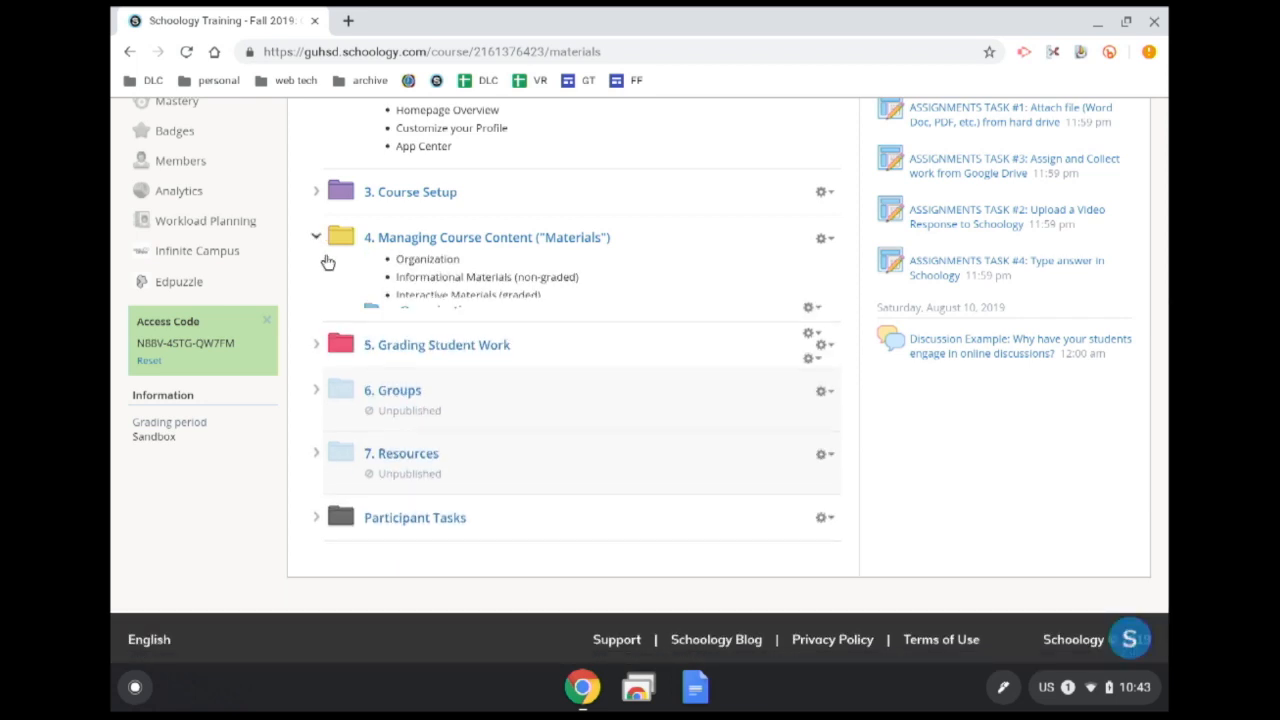
{"action": "left_click", "coordinate": [353, 290]}
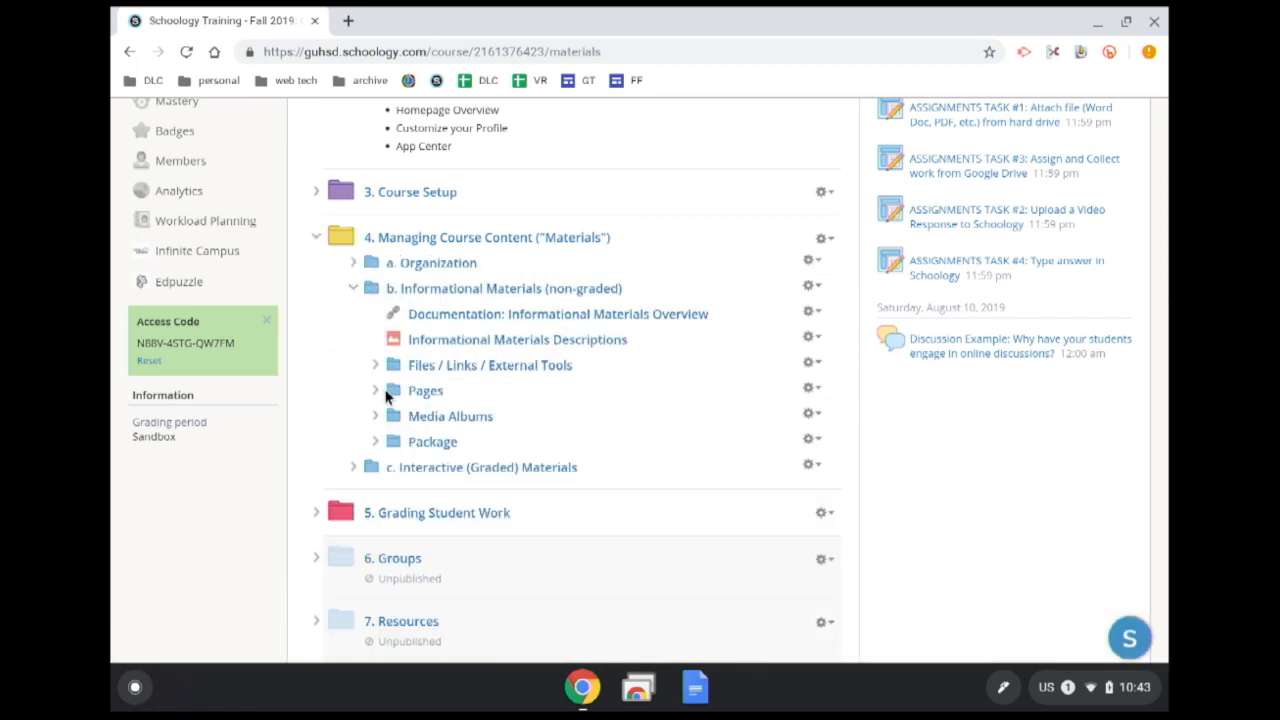
{"action": "left_click", "coordinate": [376, 392]}
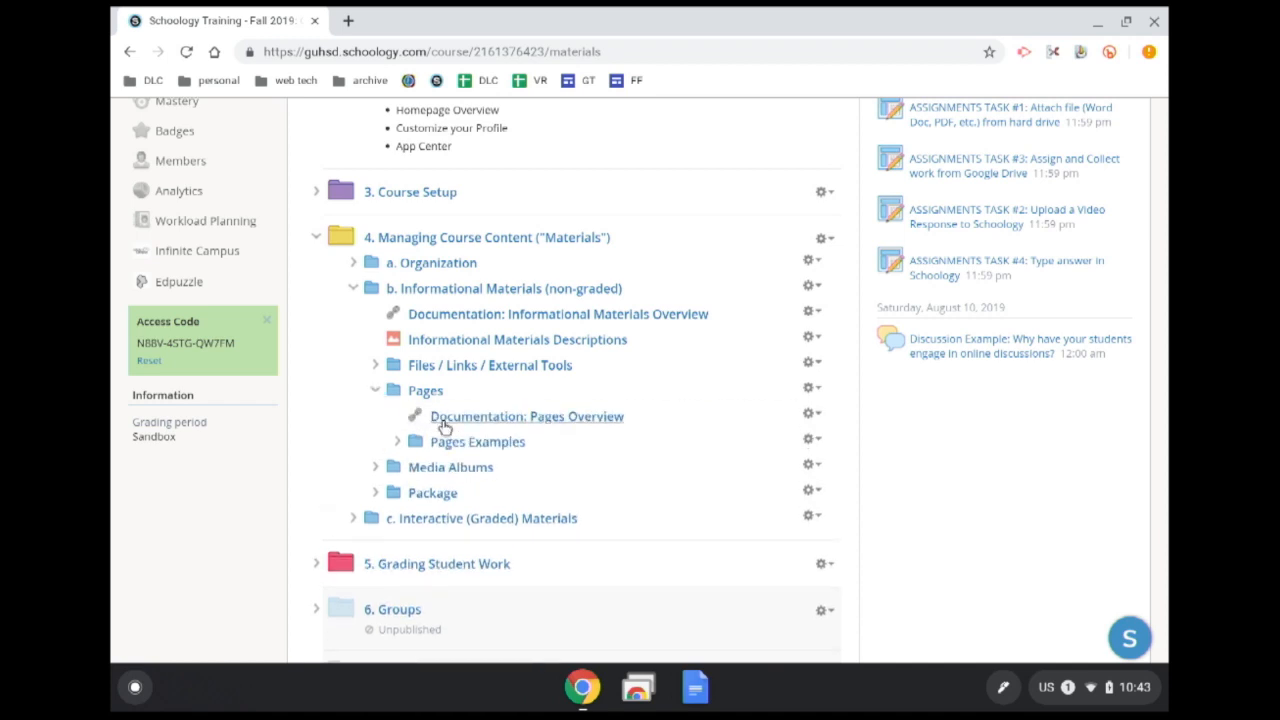
{"action": "left_click", "coordinate": [397, 442]}
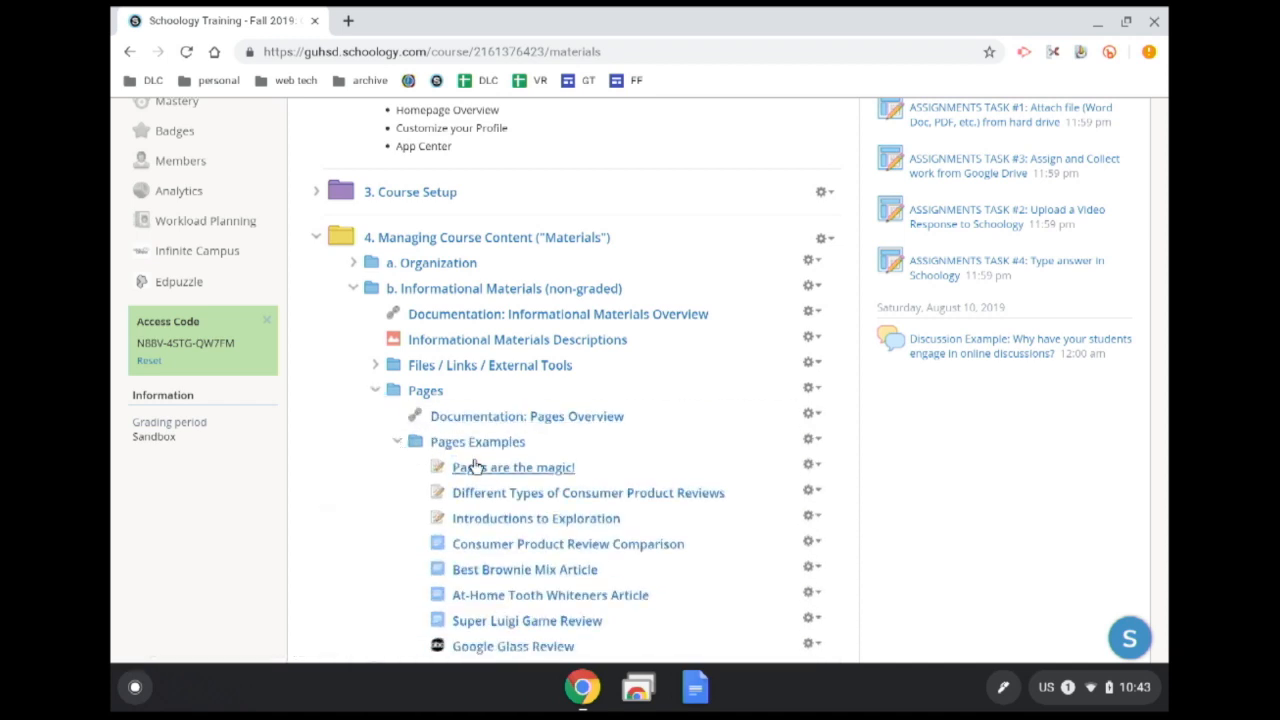
{"action": "scroll", "coordinate": [472, 466], "scroll_direction": "down", "scroll_amount": 1}
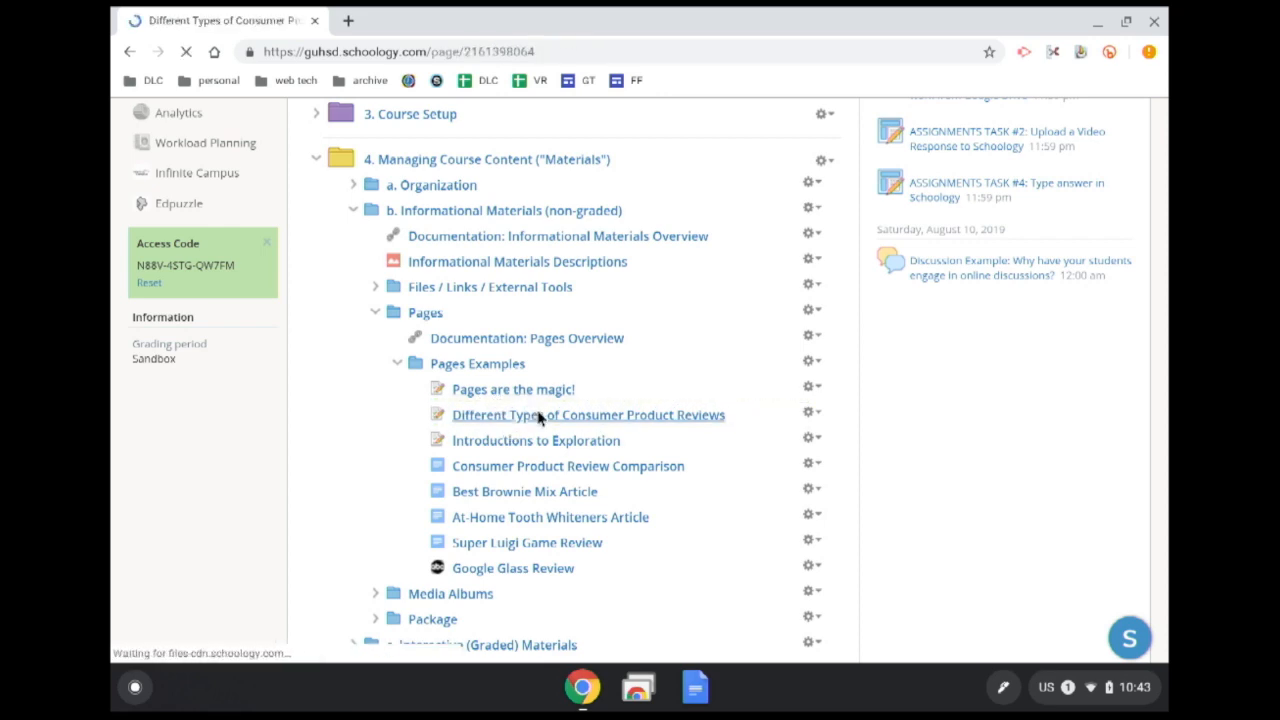
{"action": "scroll", "coordinate": [660, 410], "scroll_direction": "down", "scroll_amount": 1}
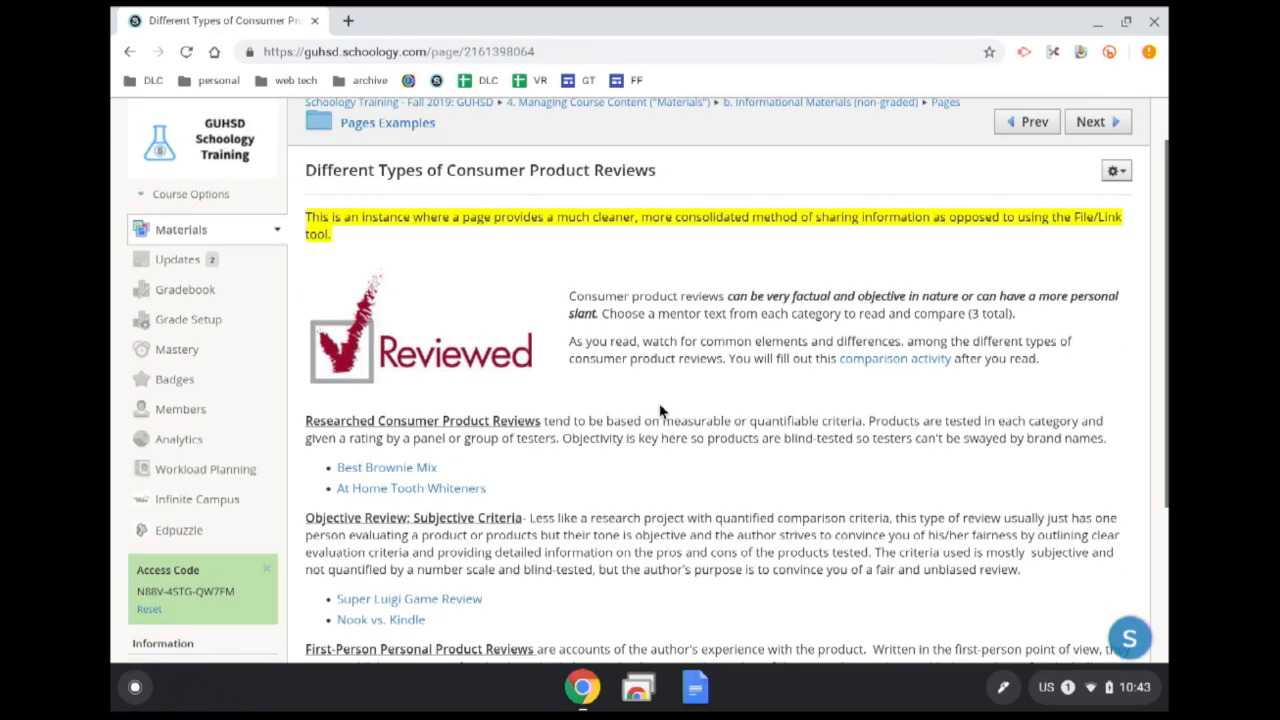